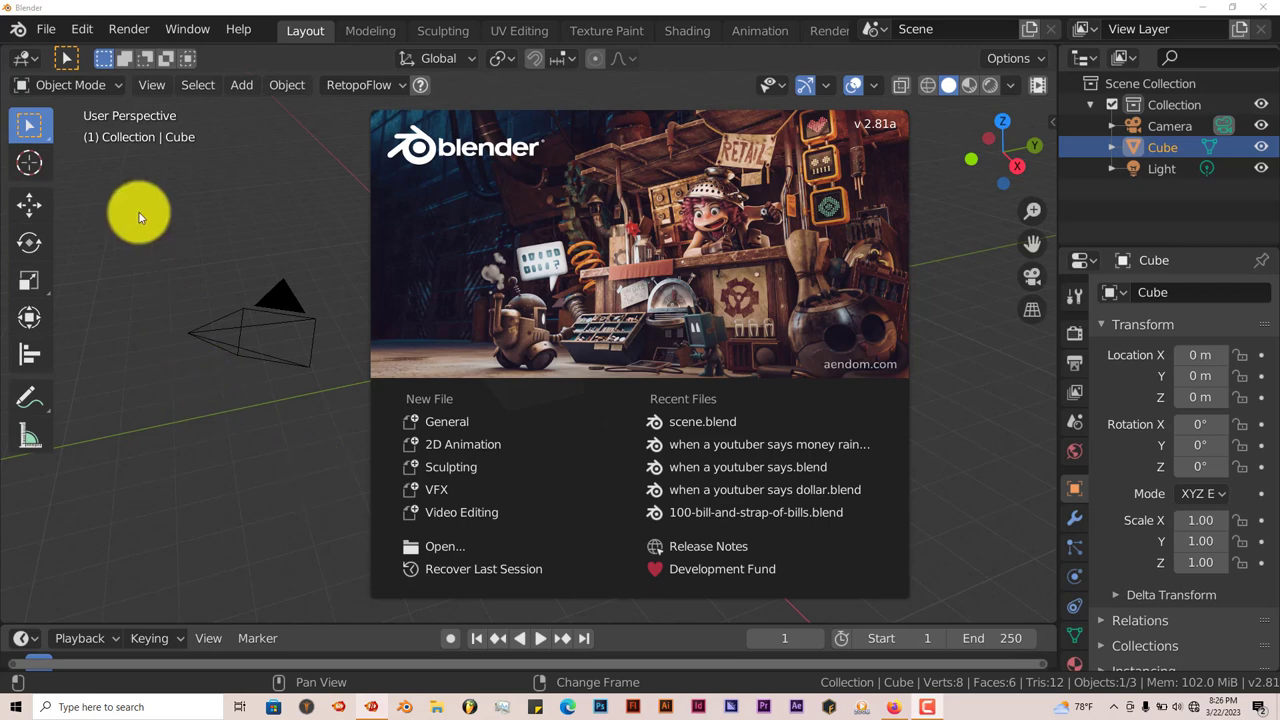
{"action": "left_click", "coordinate": [82, 29]}
{"action": "left_click", "coordinate": [82, 29]}
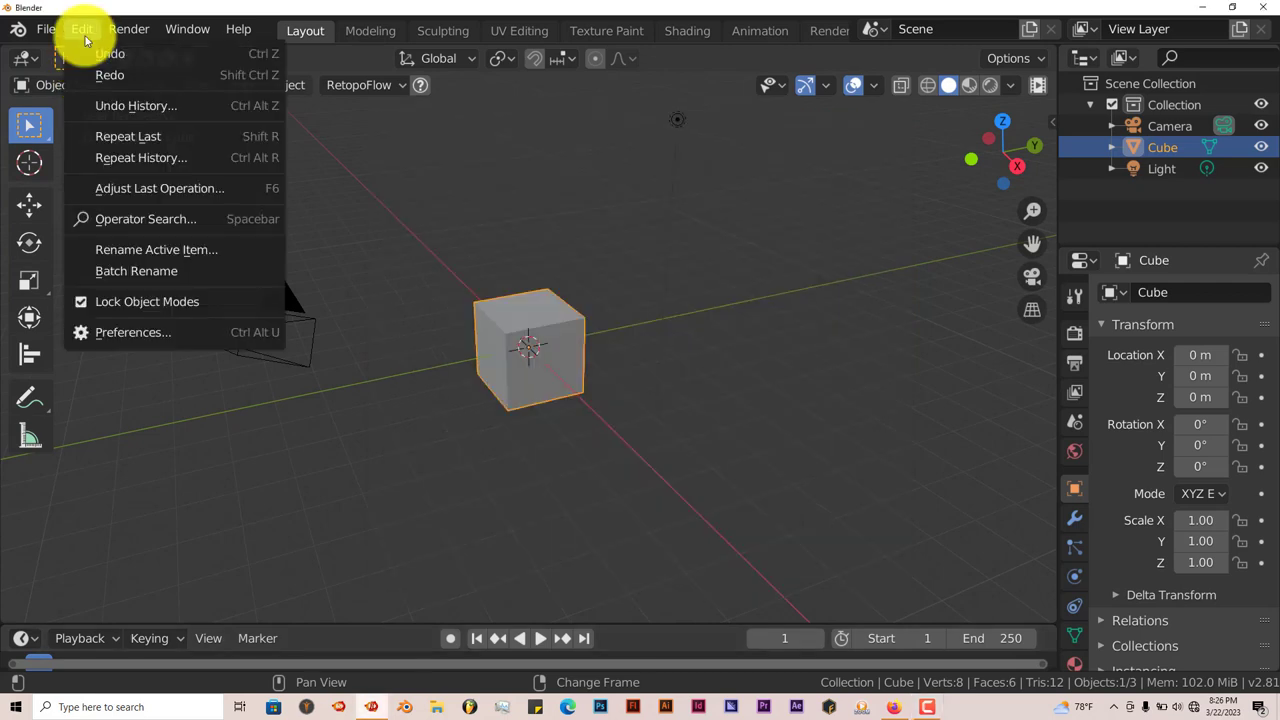
{"action": "left_click", "coordinate": [129, 333]}
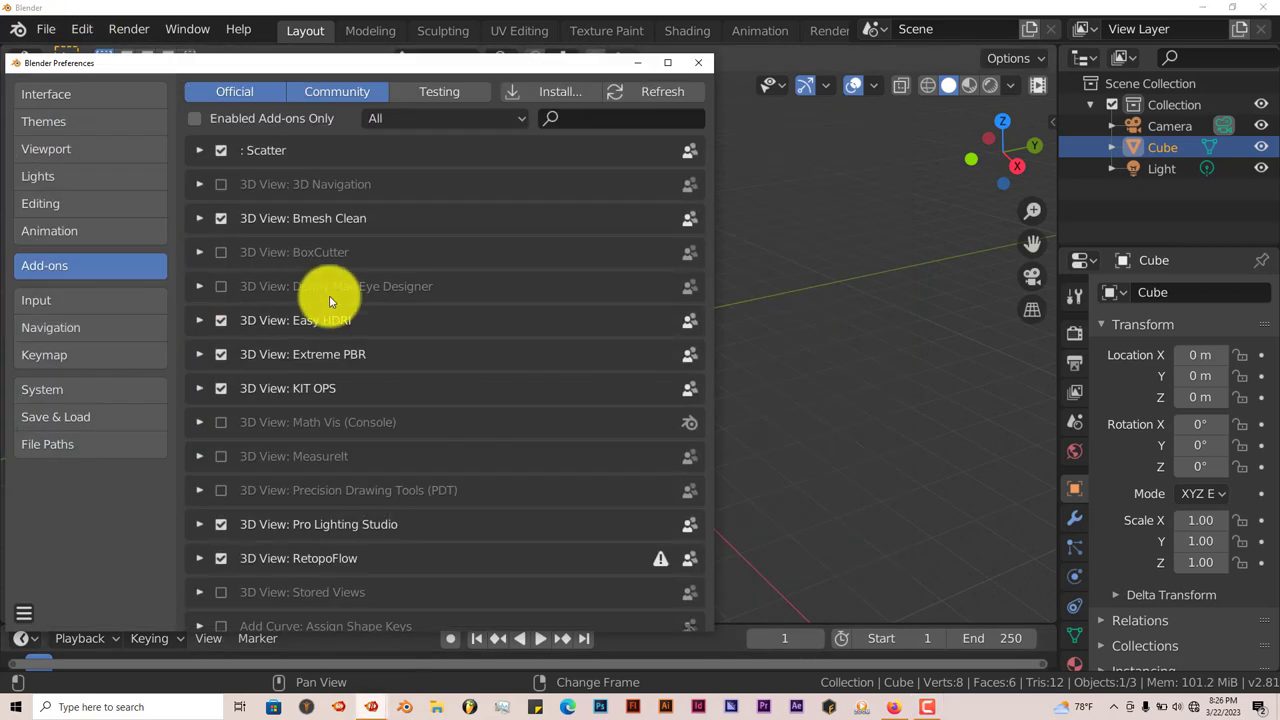
{"action": "left_click", "coordinate": [563, 93]}
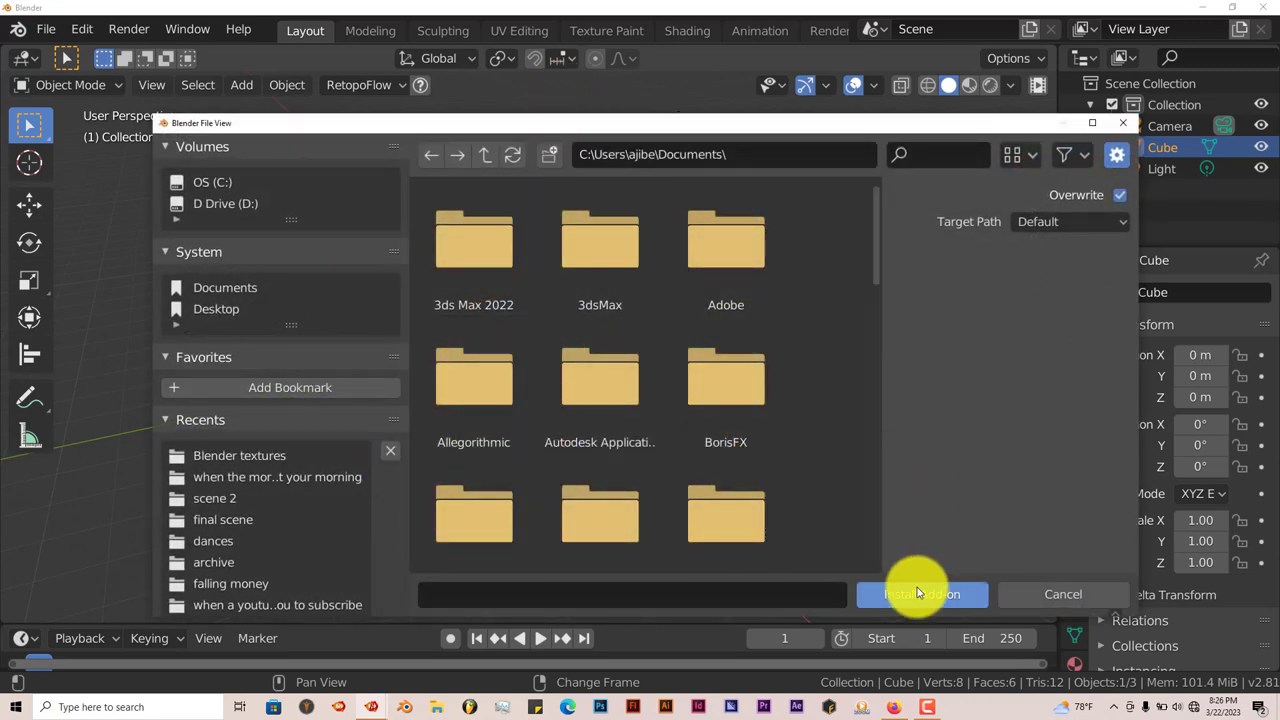
{"action": "left_click", "coordinate": [1127, 124]}
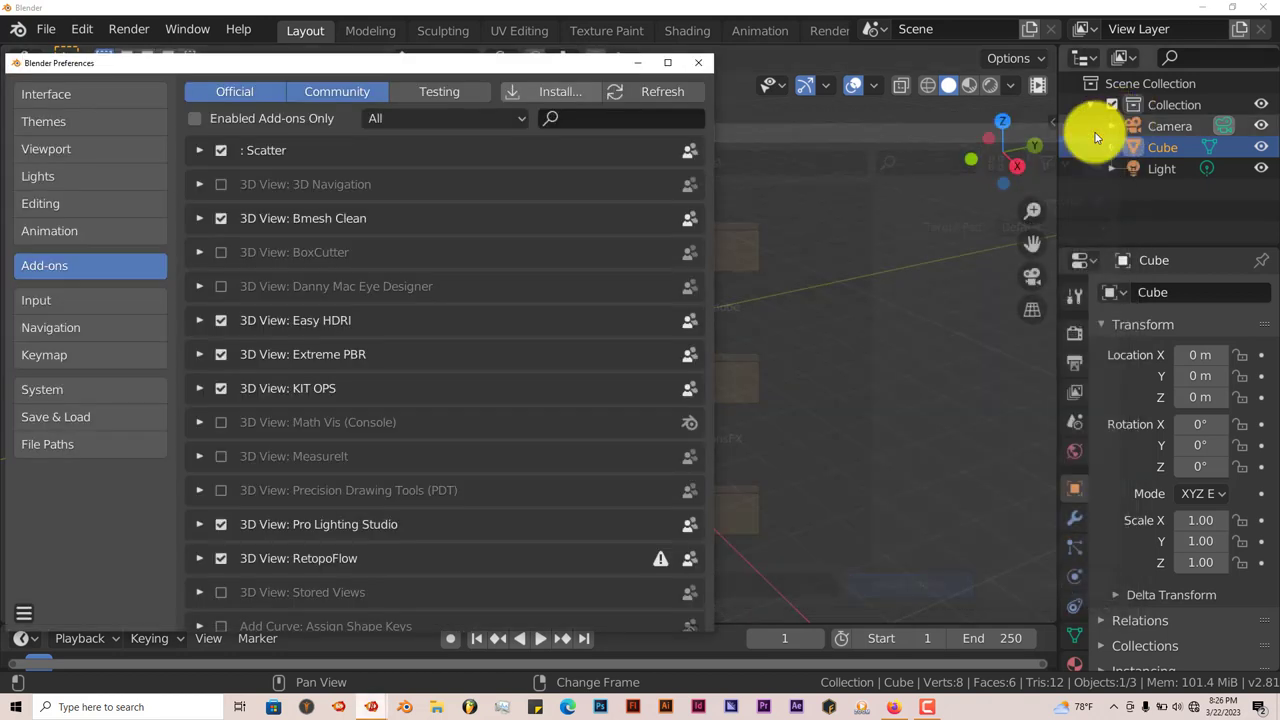
{"action": "left_click", "coordinate": [616, 119]}
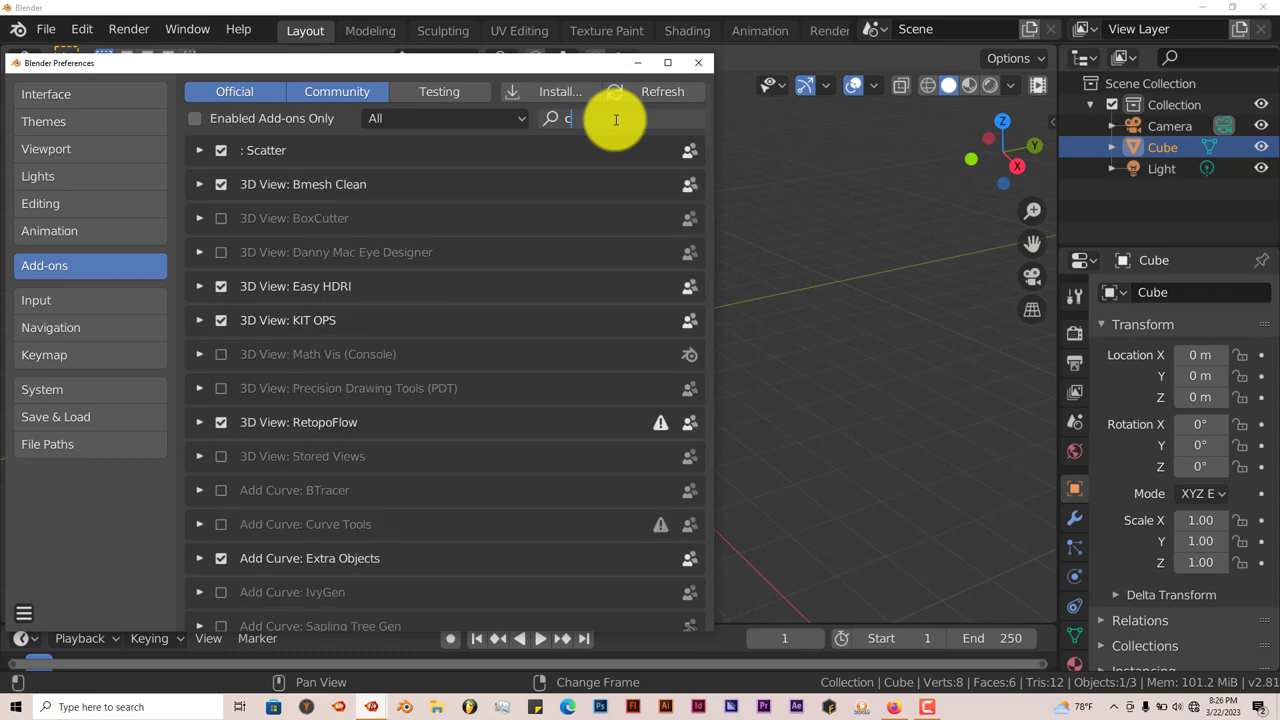
{"action": "type", "text": "city"}
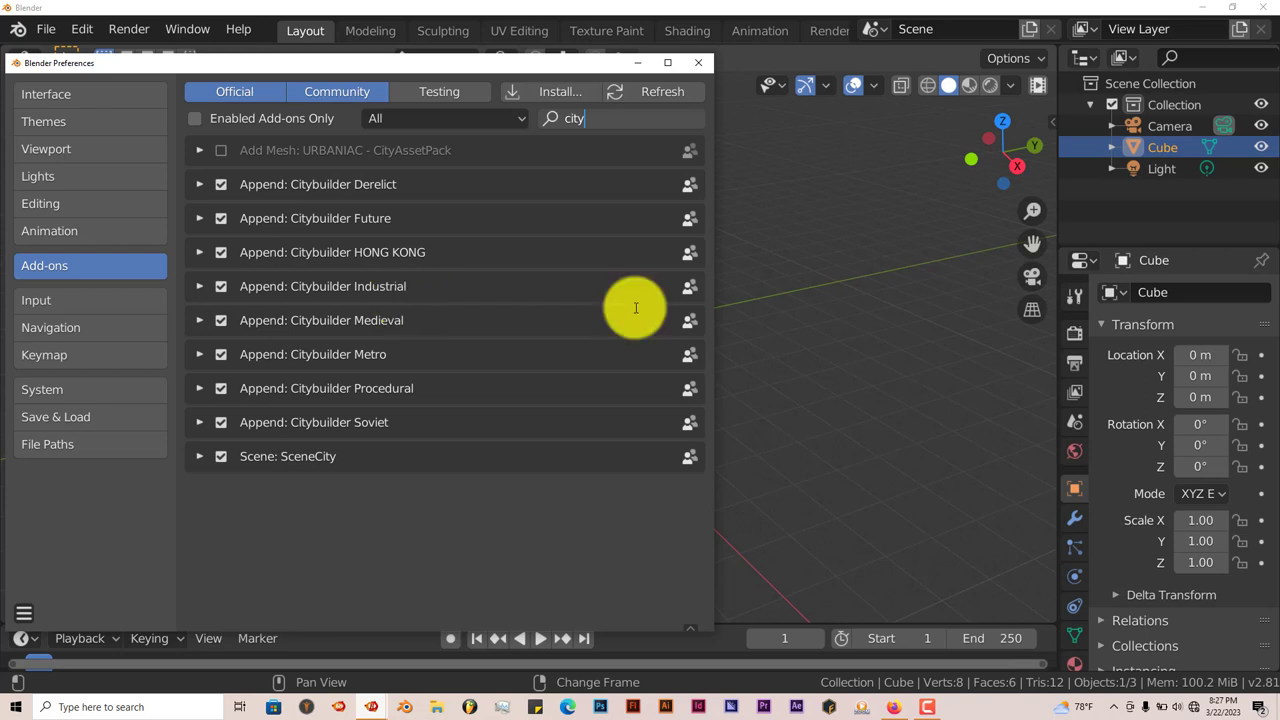
Step: Close the preferences window and delete the default cube
{"action": "left_click", "coordinate": [700, 63]}
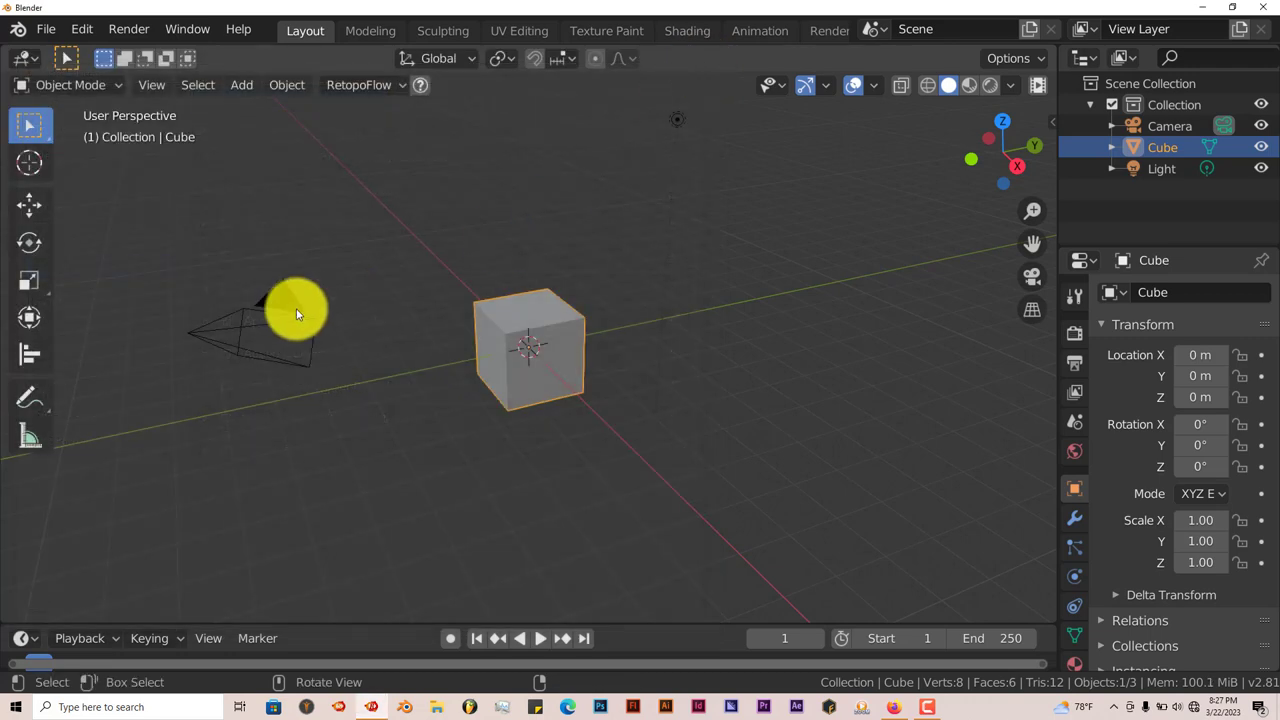
{"action": "middle_click_drag", "start_coordinate": [517, 446], "coordinate": [584, 441]}
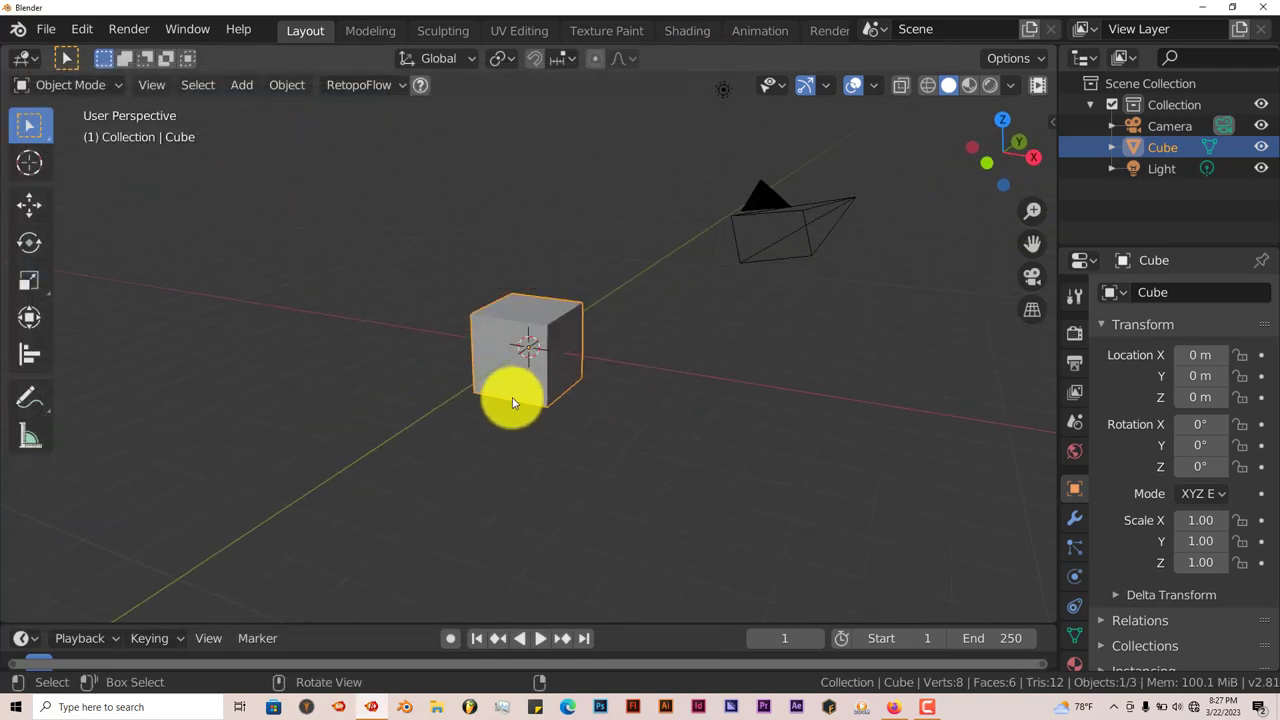
{"action": "key", "text": "Delete"}
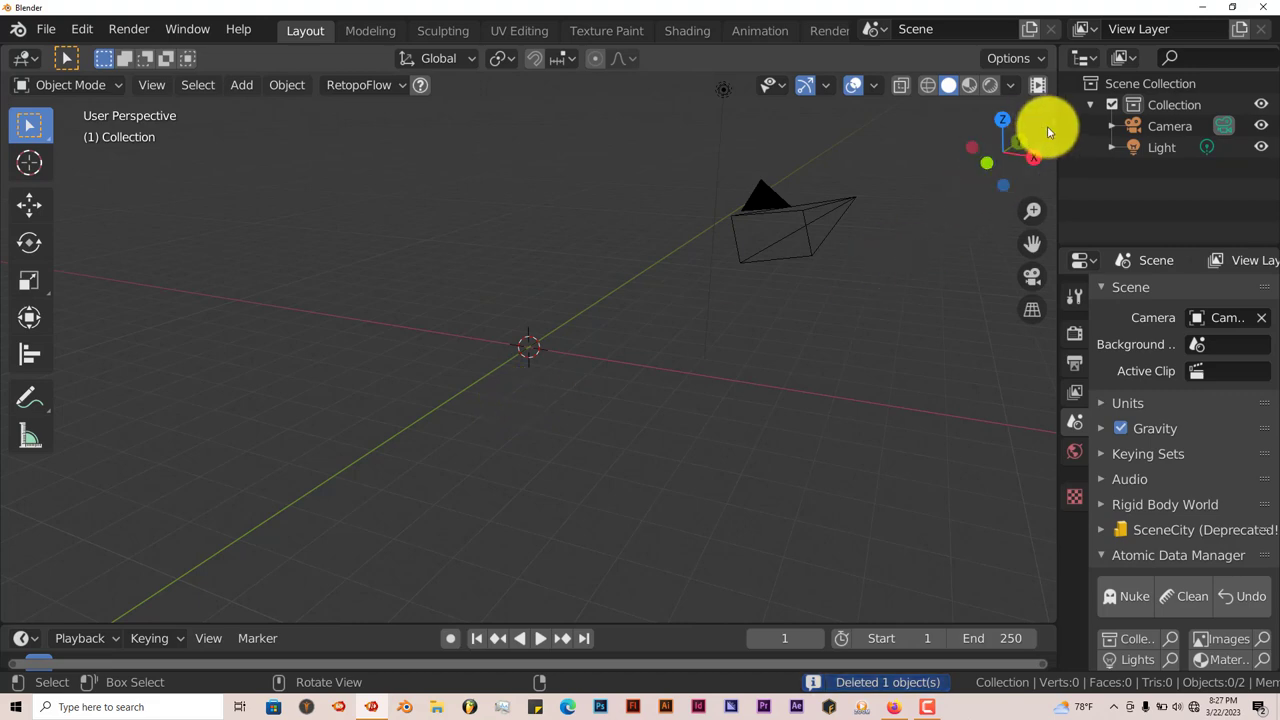
Step: Open the City sidebar panel and collapse every Citybuilder asset category
{"action": "left_click", "coordinate": [1051, 121]}
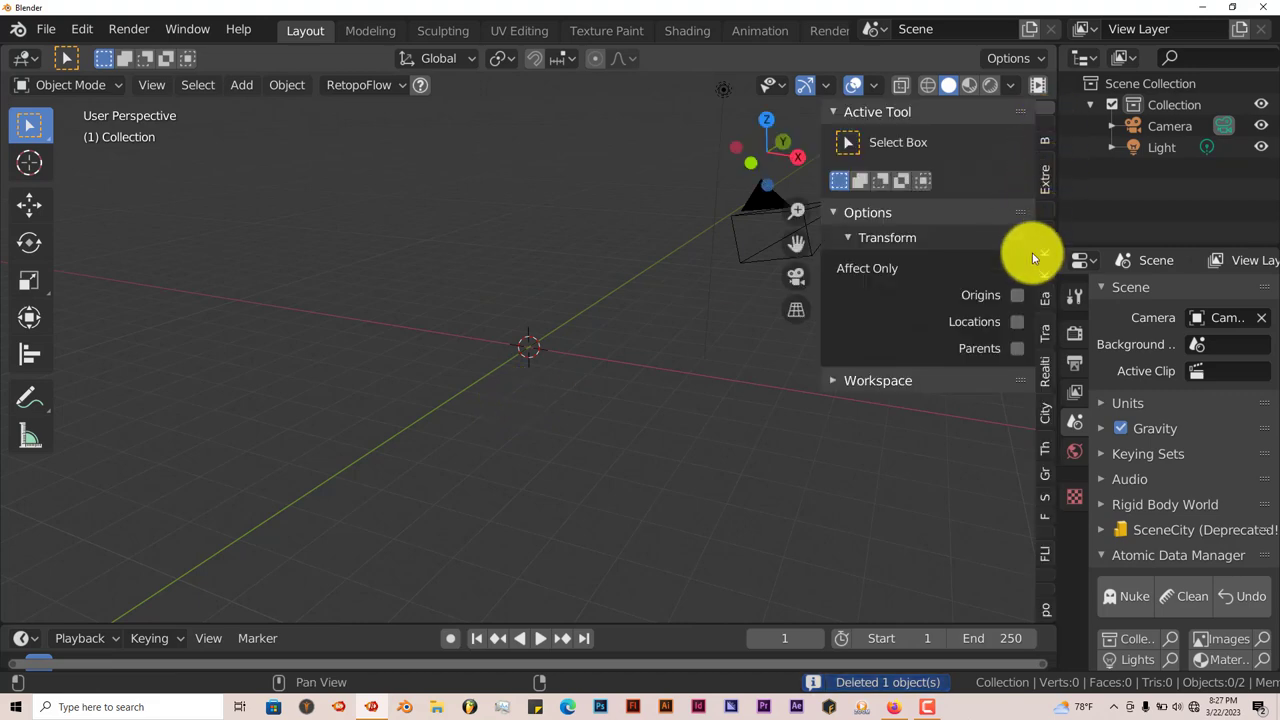
{"action": "left_click", "coordinate": [1045, 410]}
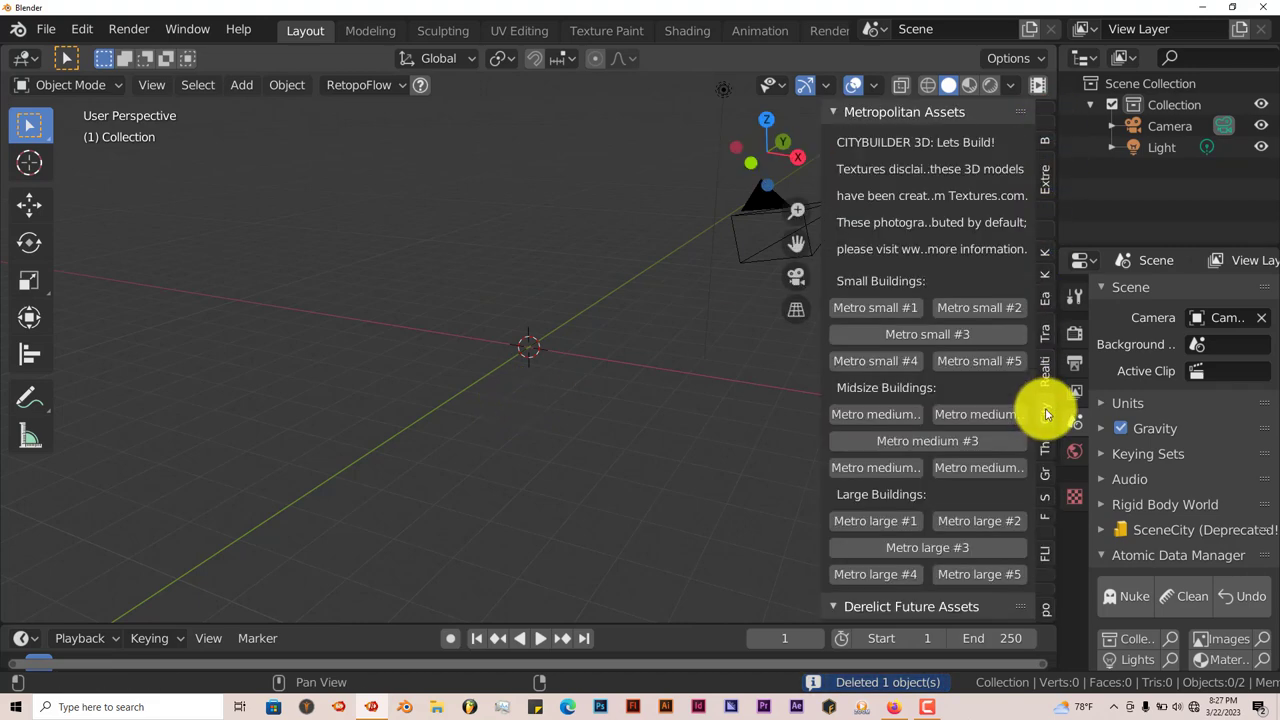
{"action": "left_click", "coordinate": [831, 109]}
{"action": "left_click", "coordinate": [834, 138]}
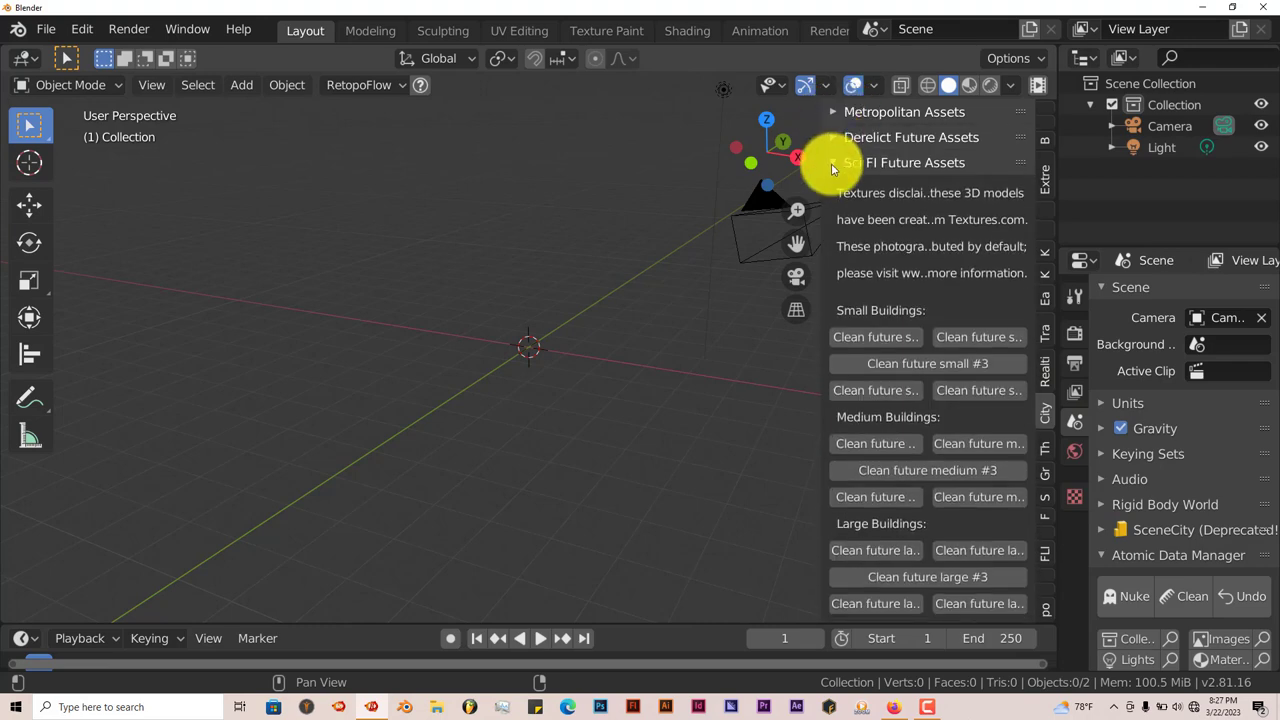
{"action": "left_click", "coordinate": [831, 163]}
{"action": "left_click", "coordinate": [830, 188]}
{"action": "left_click", "coordinate": [829, 214]}
{"action": "left_click", "coordinate": [831, 238]}
{"action": "left_click", "coordinate": [837, 266]}
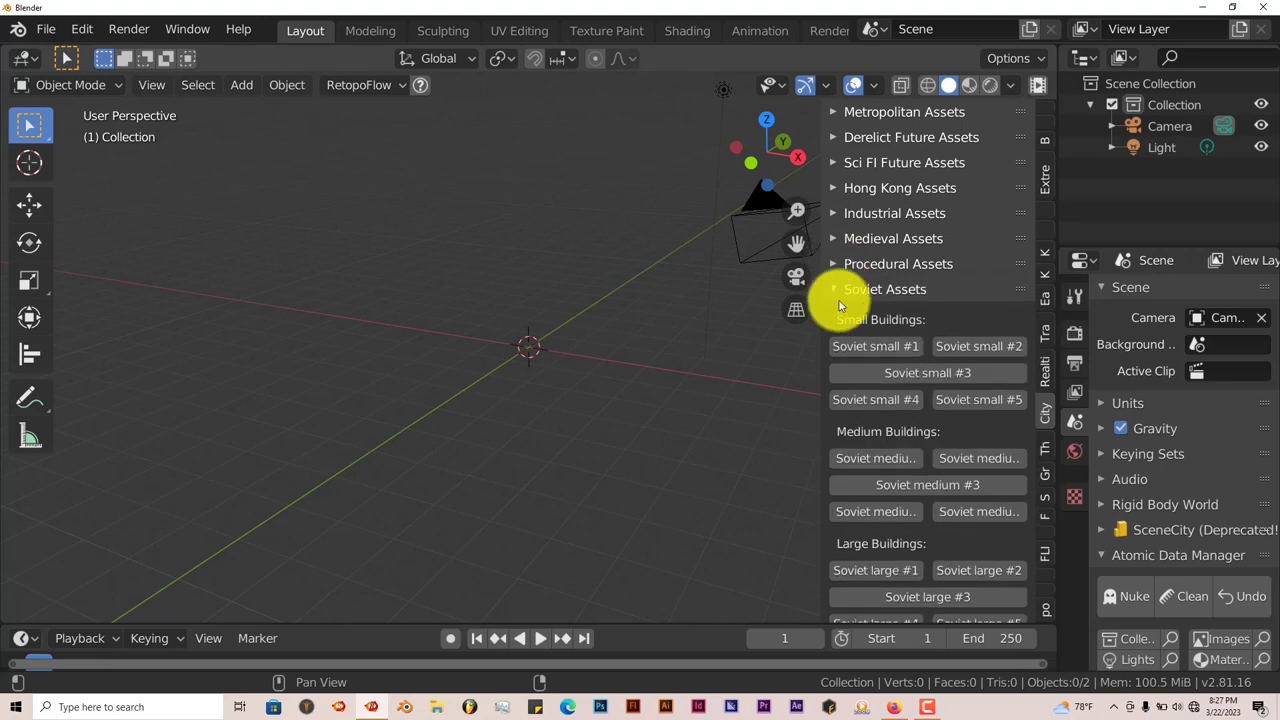
{"action": "left_click", "coordinate": [839, 290]}
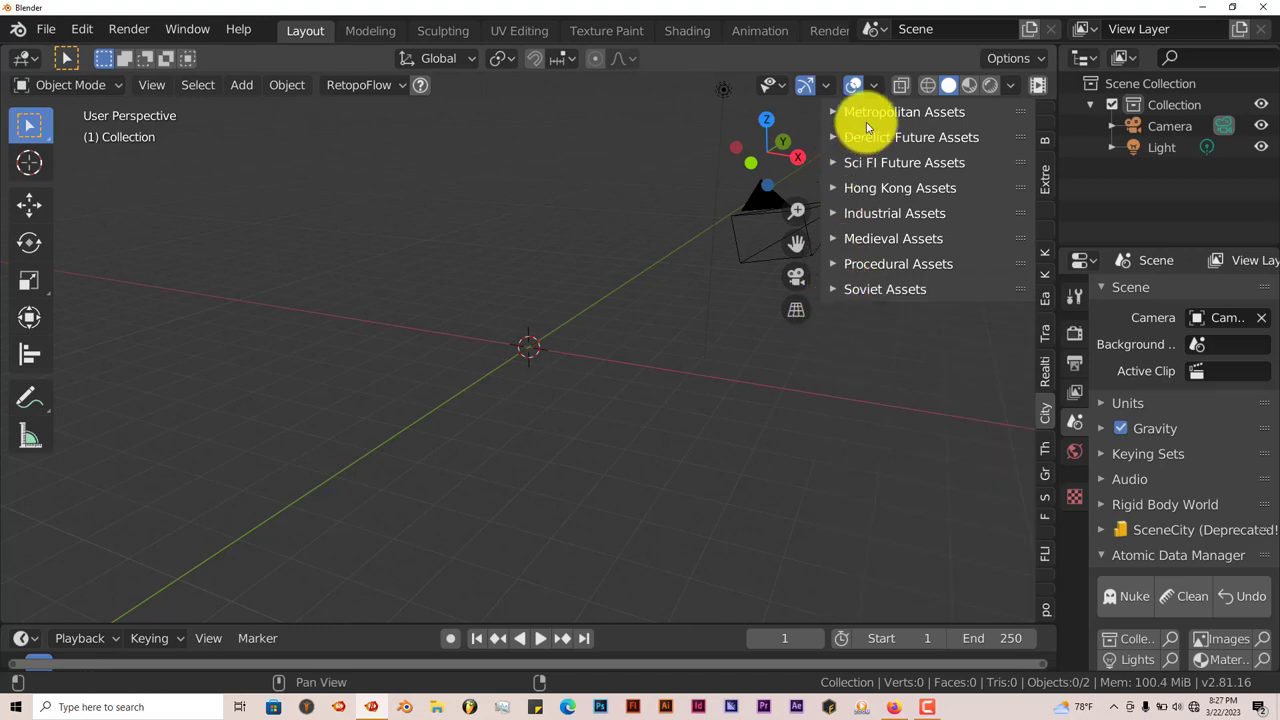
Step: Expand Metropolitan Assets and scroll down to its midsize buildings
{"action": "left_click", "coordinate": [837, 116]}
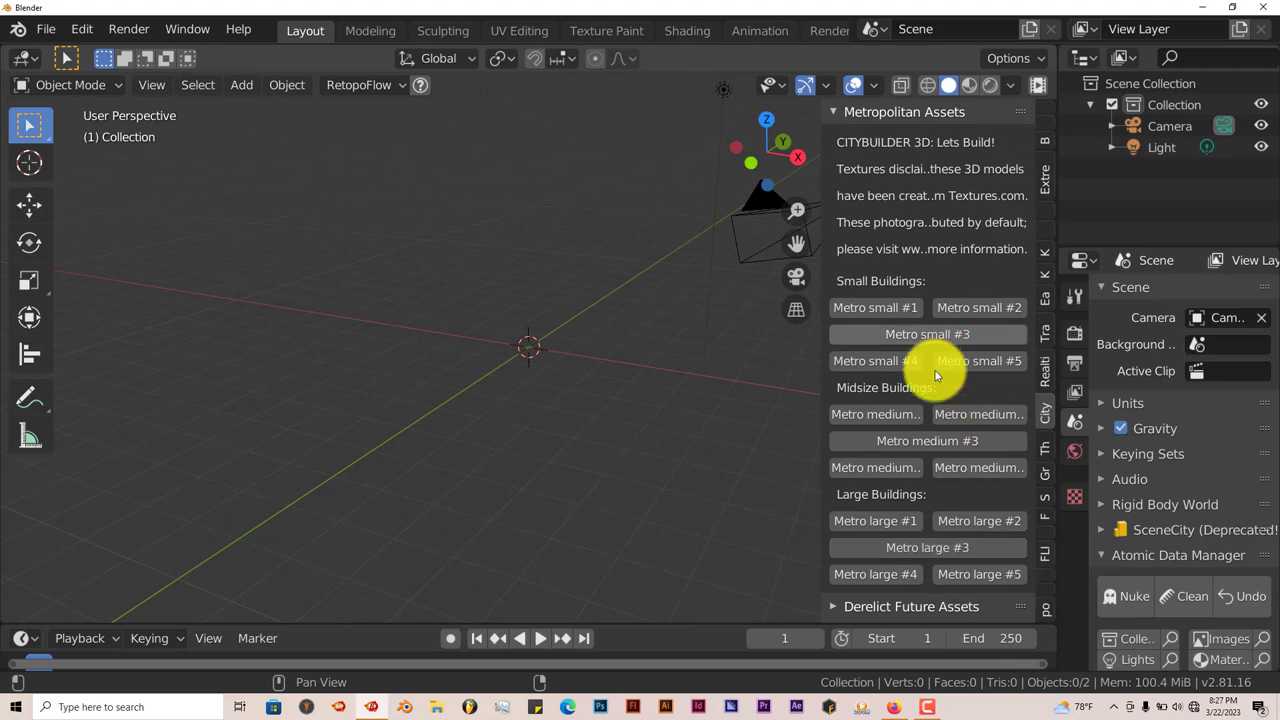
{"action": "scroll", "coordinate": [934, 366], "scroll_direction": "down", "scroll_amount": 1}
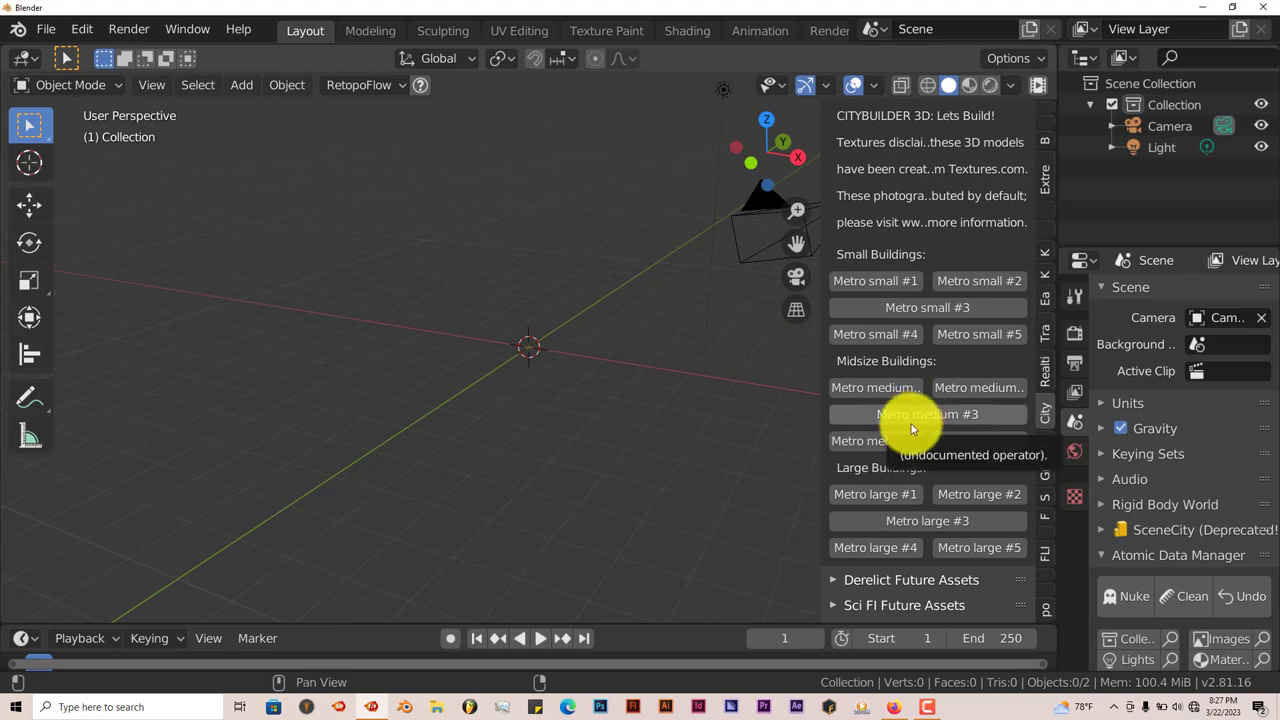
{"action": "scroll", "coordinate": [912, 430], "scroll_direction": "down", "scroll_amount": 2}
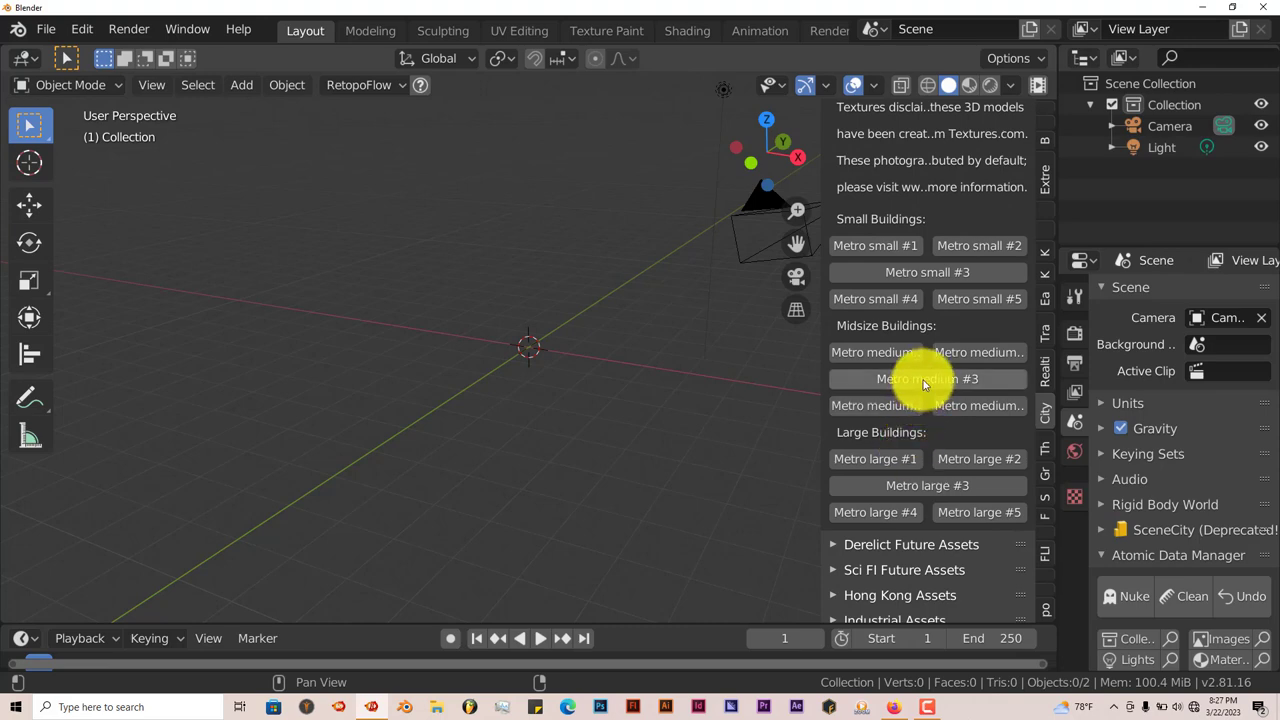
Step: Add the Metro medium #3 building (Mid_Bldg_3) and orbit around the tower to inspect it
{"action": "left_click", "coordinate": [922, 382]}
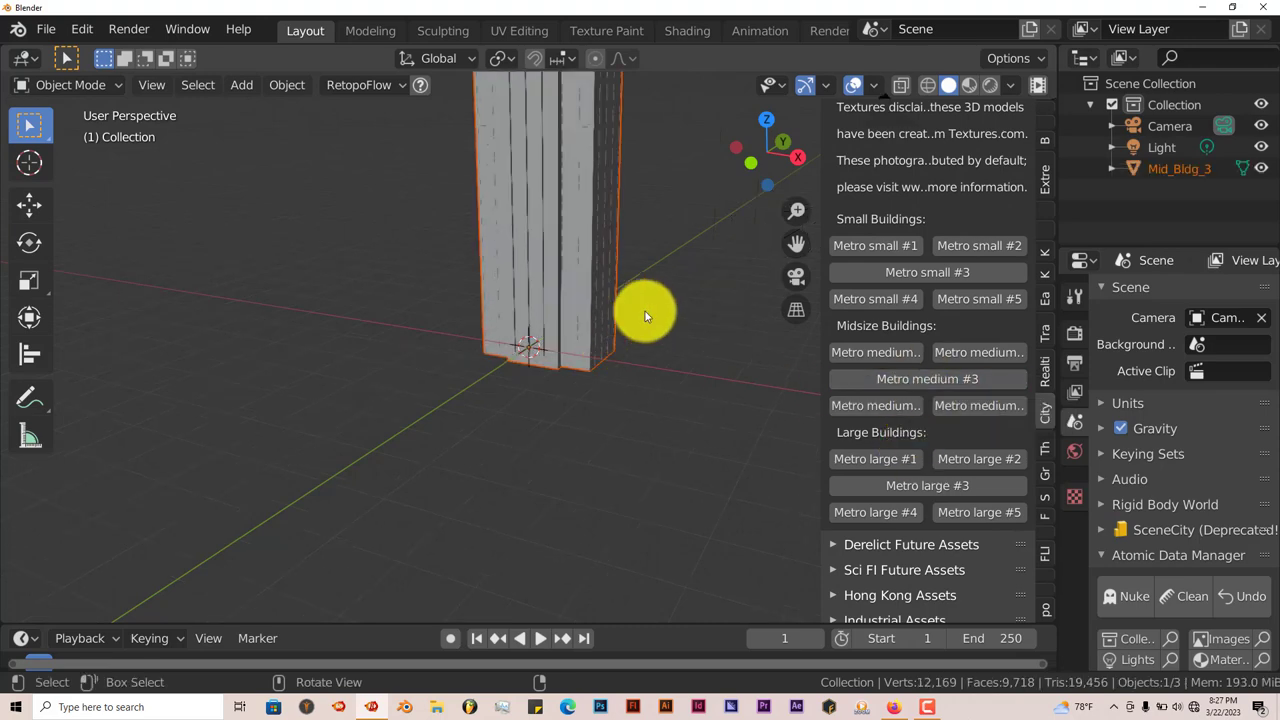
{"action": "middle_click_drag", "start_coordinate": [780, 249], "coordinate": [586, 309]}
{"action": "scroll", "coordinate": [586, 309], "scroll_direction": "up", "scroll_amount": 2}
{"action": "scroll", "coordinate": [586, 314], "scroll_direction": "down", "scroll_amount": 2}
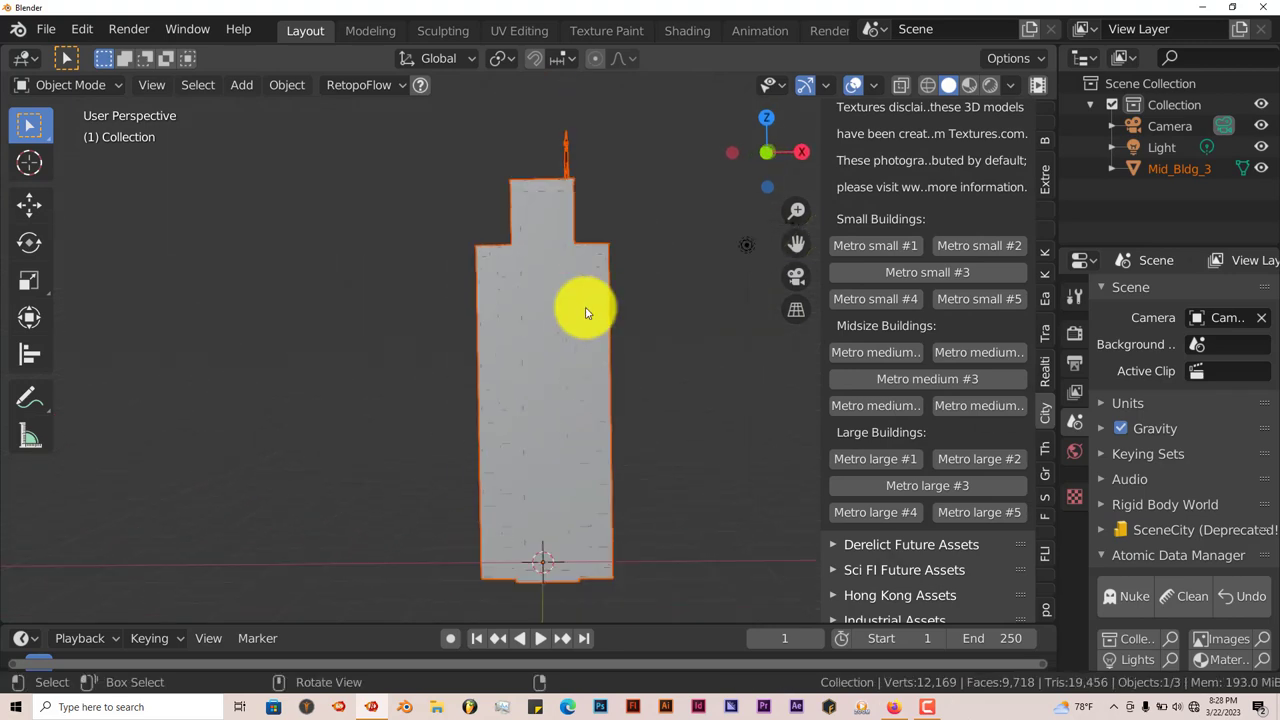
{"action": "middle_click_drag", "start_coordinate": [586, 313], "coordinate": [623, 302]}
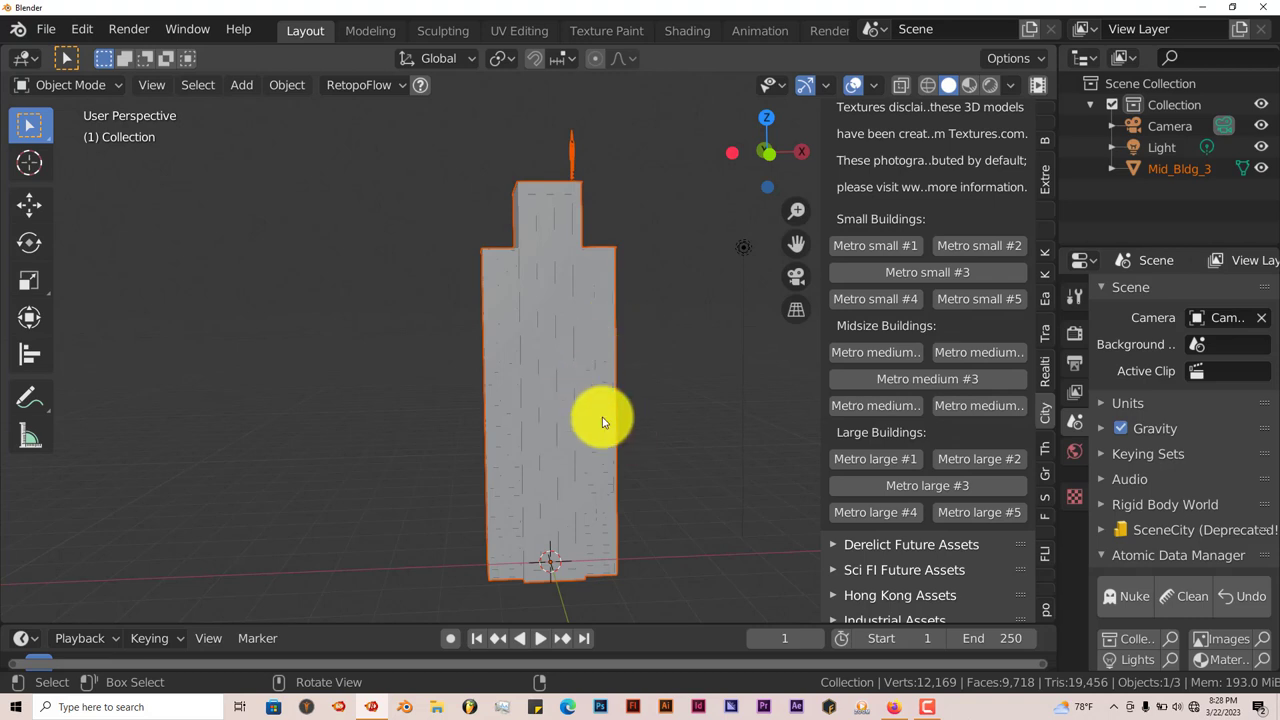
{"action": "scroll", "coordinate": [594, 363], "scroll_direction": "up", "scroll_amount": 1}
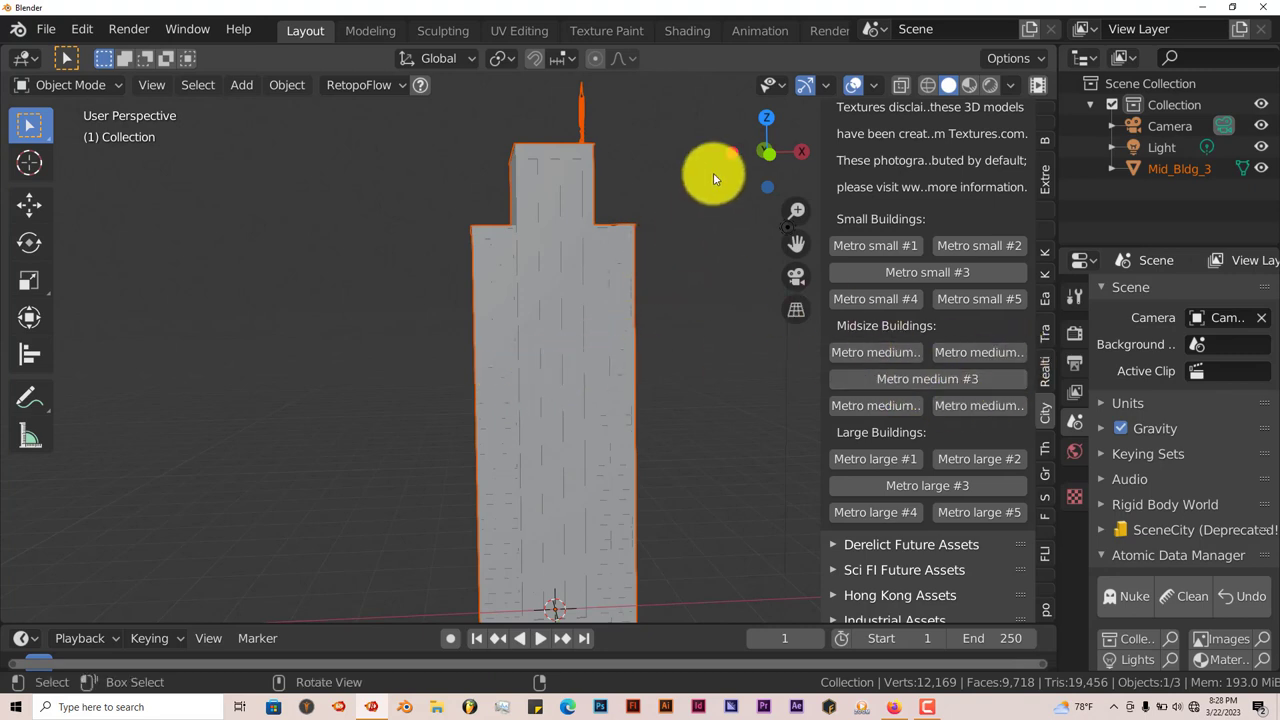
{"action": "middle_click_drag", "start_coordinate": [591, 306], "coordinate": [630, 290]}
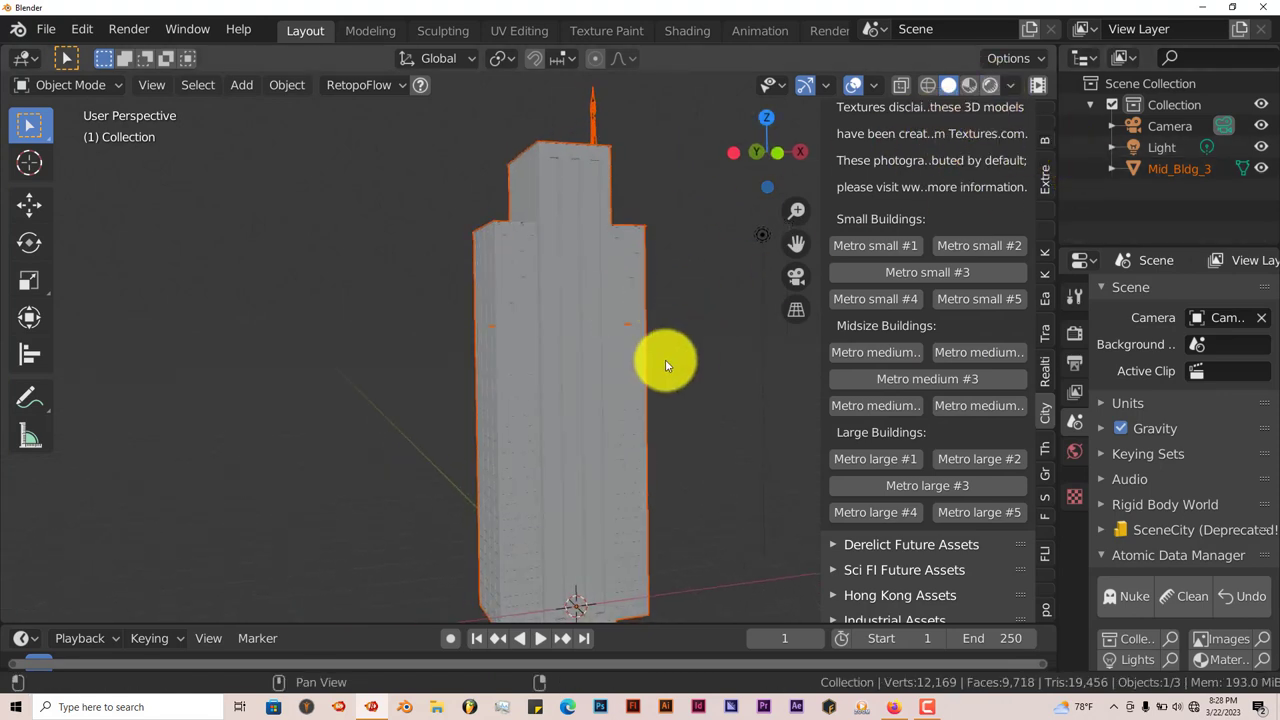
Step: Switch to rendered shading and view the textured facade and roof
{"action": "left_click", "coordinate": [990, 86]}
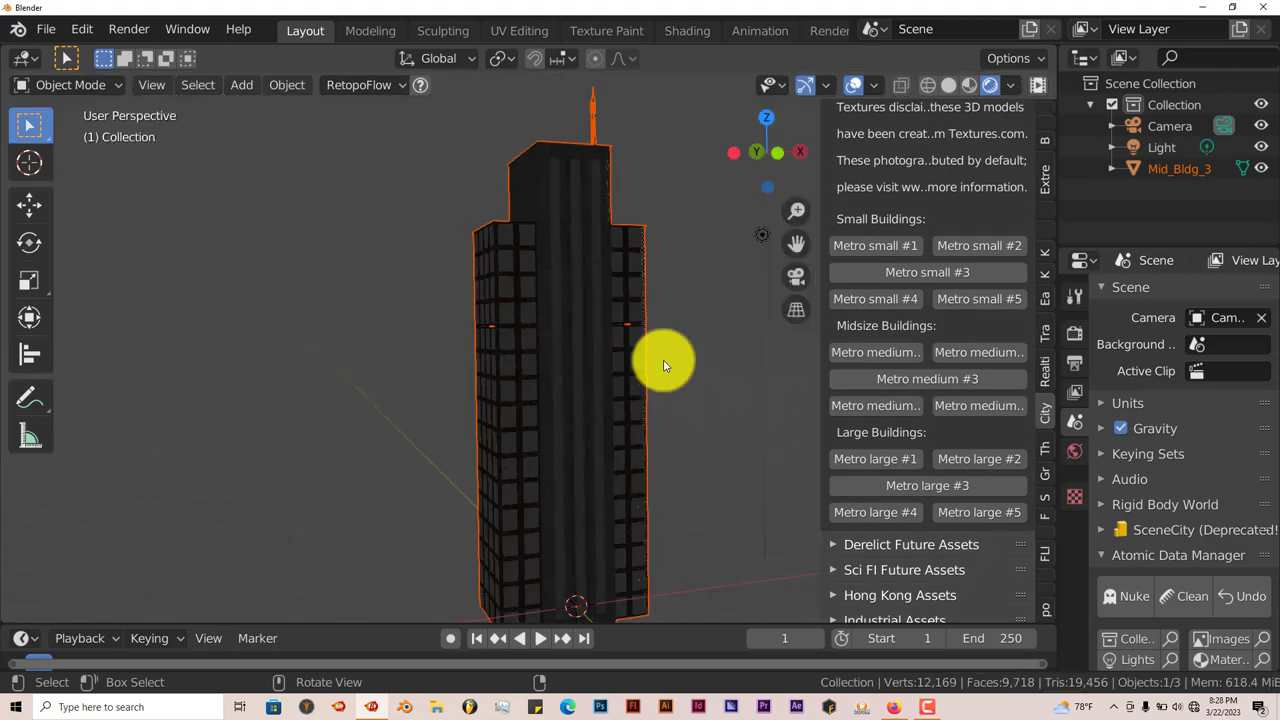
{"action": "middle_click_drag", "start_coordinate": [651, 366], "coordinate": [631, 429]}
{"action": "middle_click_drag", "start_coordinate": [535, 302], "coordinate": [526, 246]}
Step: Load the favourite HDRI sky folder in Easy HDRI and create its world nodes
{"action": "left_click", "coordinate": [1045, 296]}
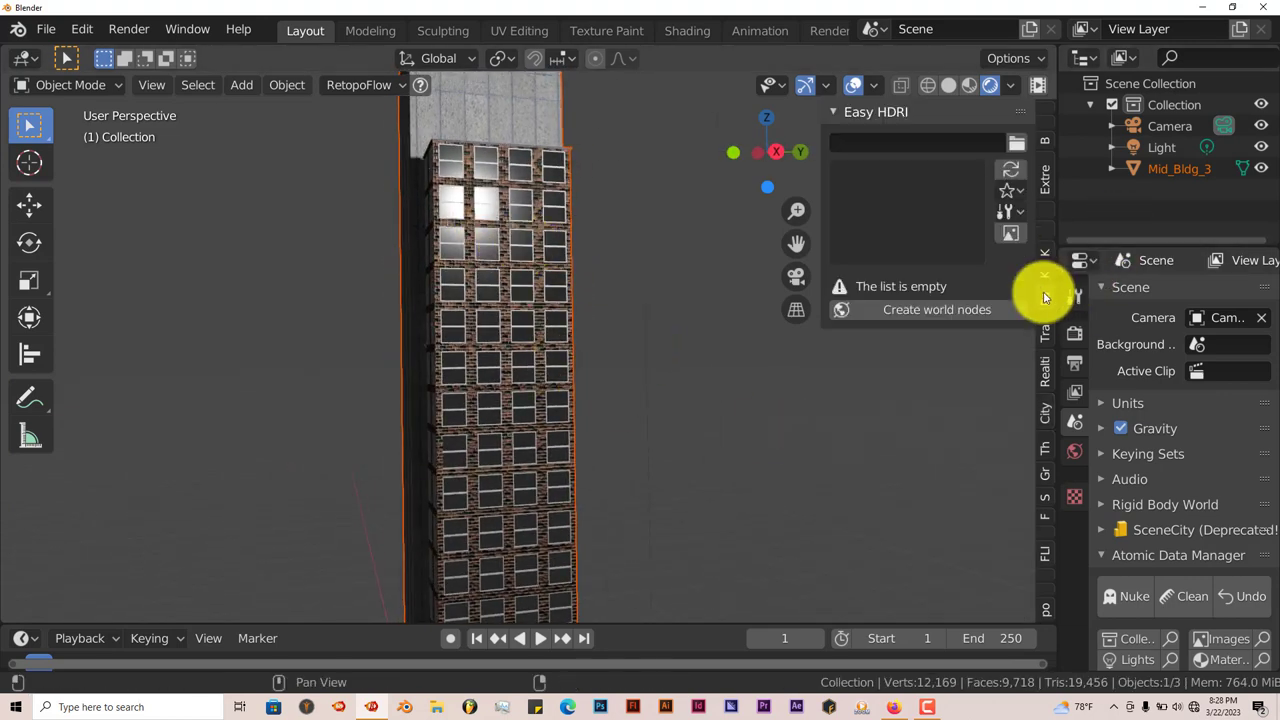
{"action": "left_click", "coordinate": [1016, 191]}
{"action": "left_click", "coordinate": [990, 214]}
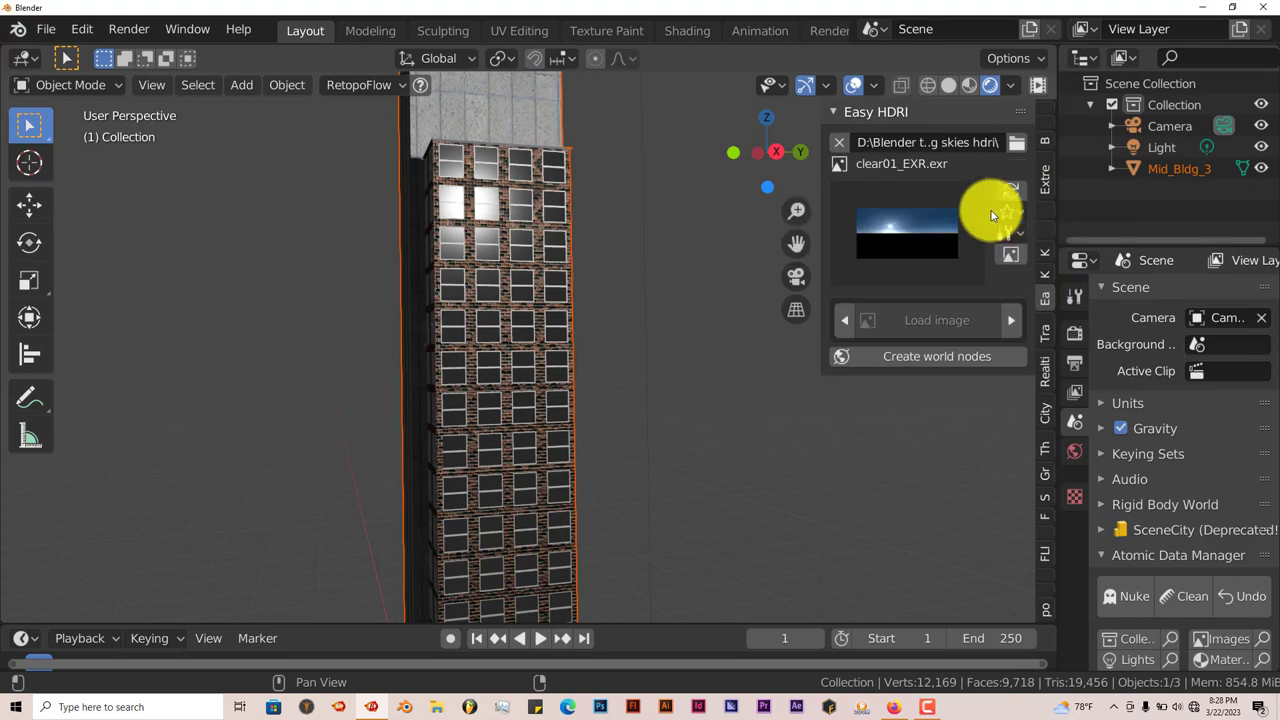
{"action": "left_click", "coordinate": [942, 361]}
Step: Select the Mid_Bldg_3 building
{"action": "middle_click_drag", "start_coordinate": [471, 349], "coordinate": [481, 288]}
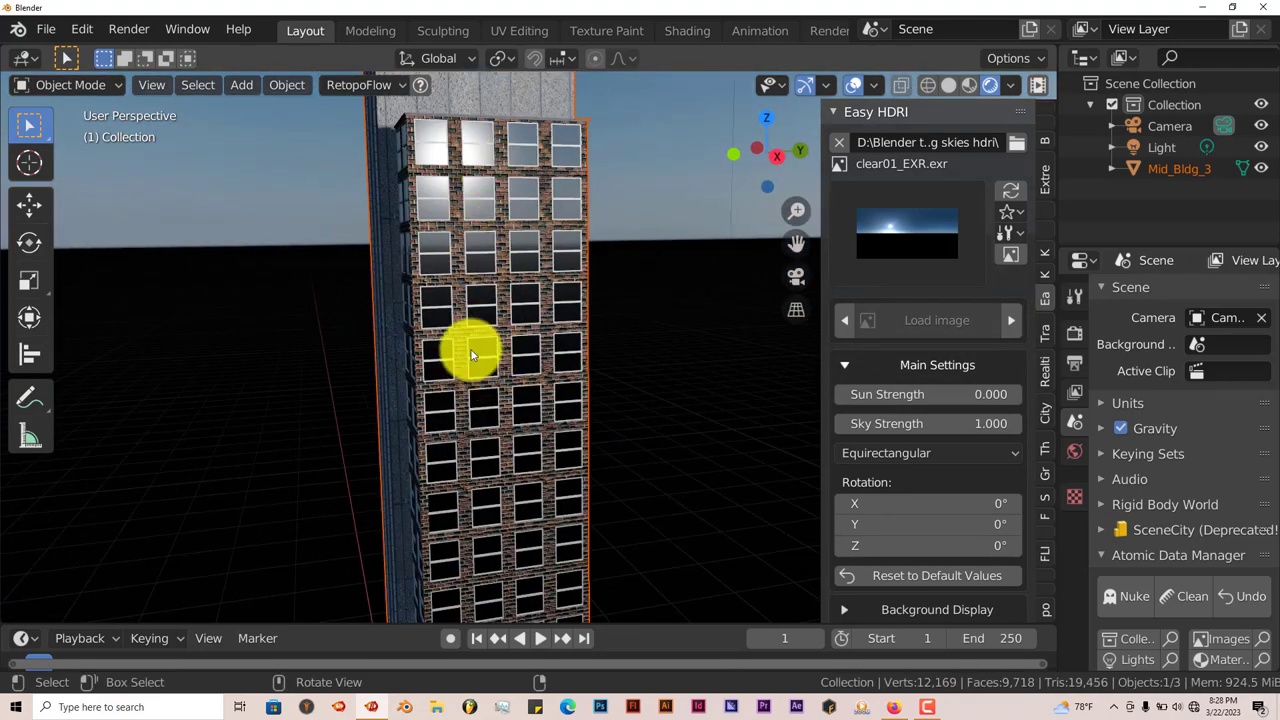
{"action": "middle_click_drag", "start_coordinate": [472, 355], "coordinate": [494, 286]}
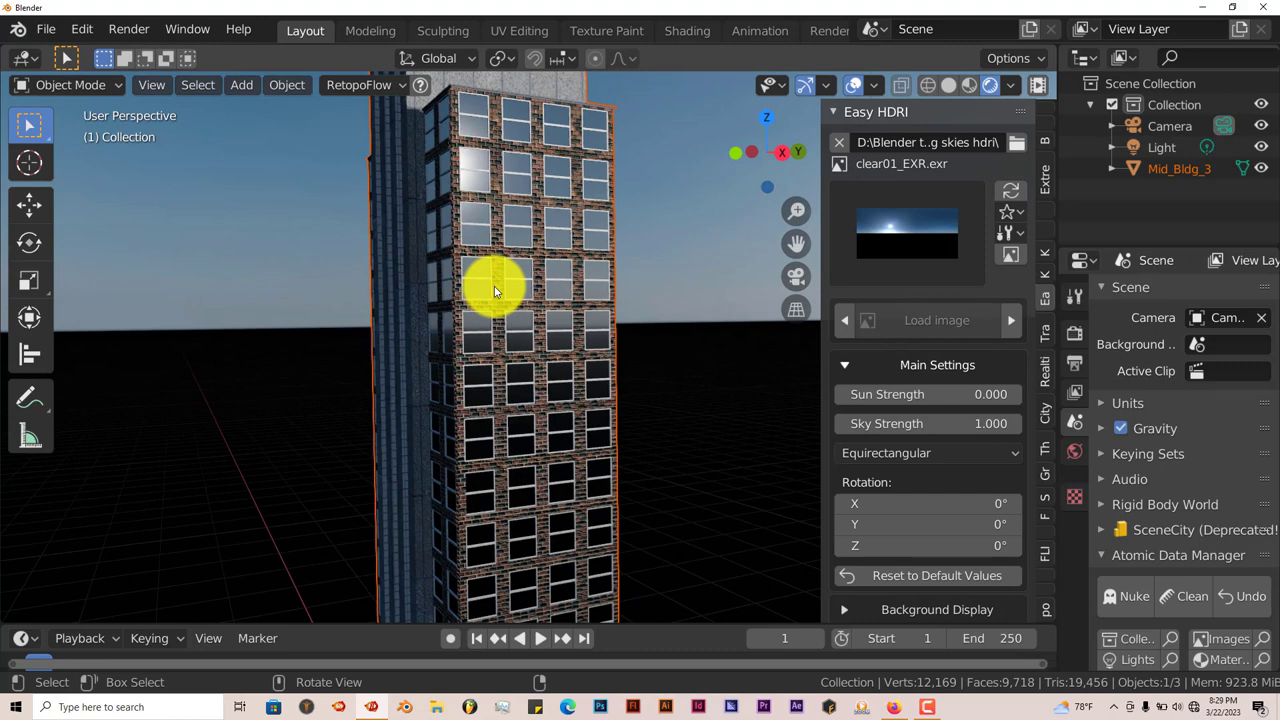
{"action": "left_click", "coordinate": [450, 234]}
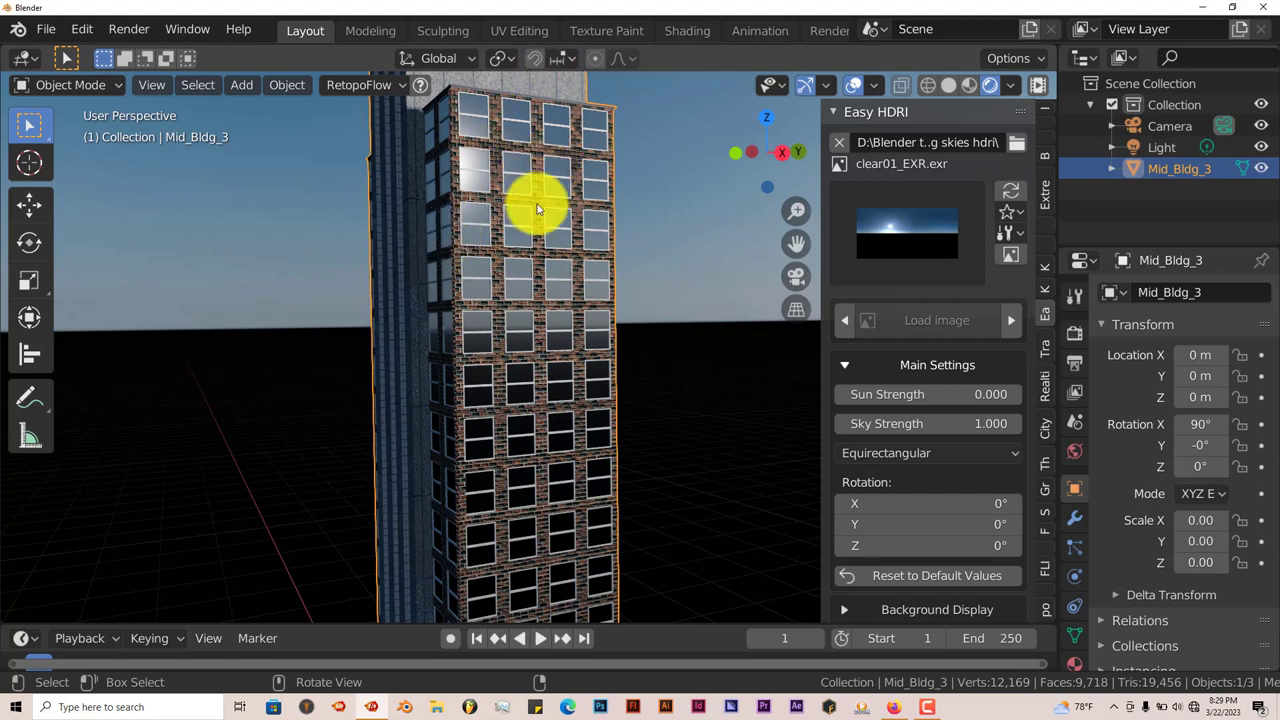
Step: Make the first Medium building material slot active and split the 3D view into two areas
{"action": "left_click", "coordinate": [1076, 665]}
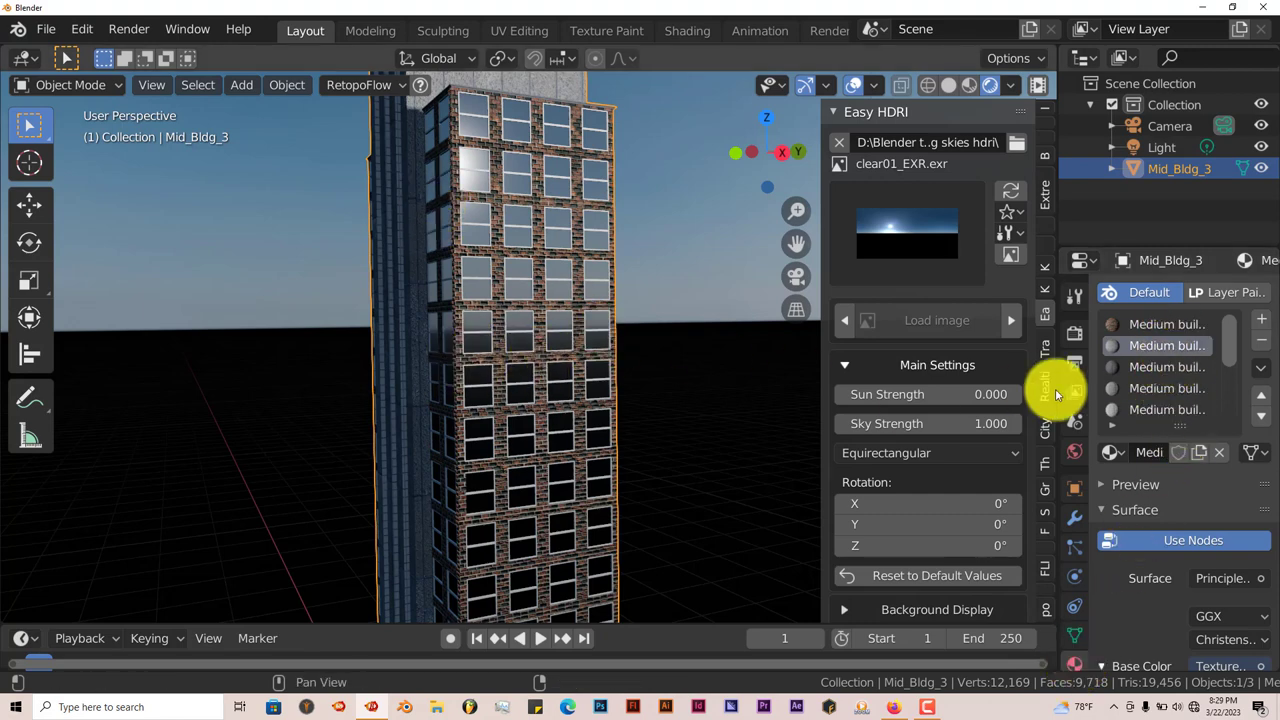
{"action": "middle_click_drag", "start_coordinate": [463, 370], "coordinate": [538, 335]}
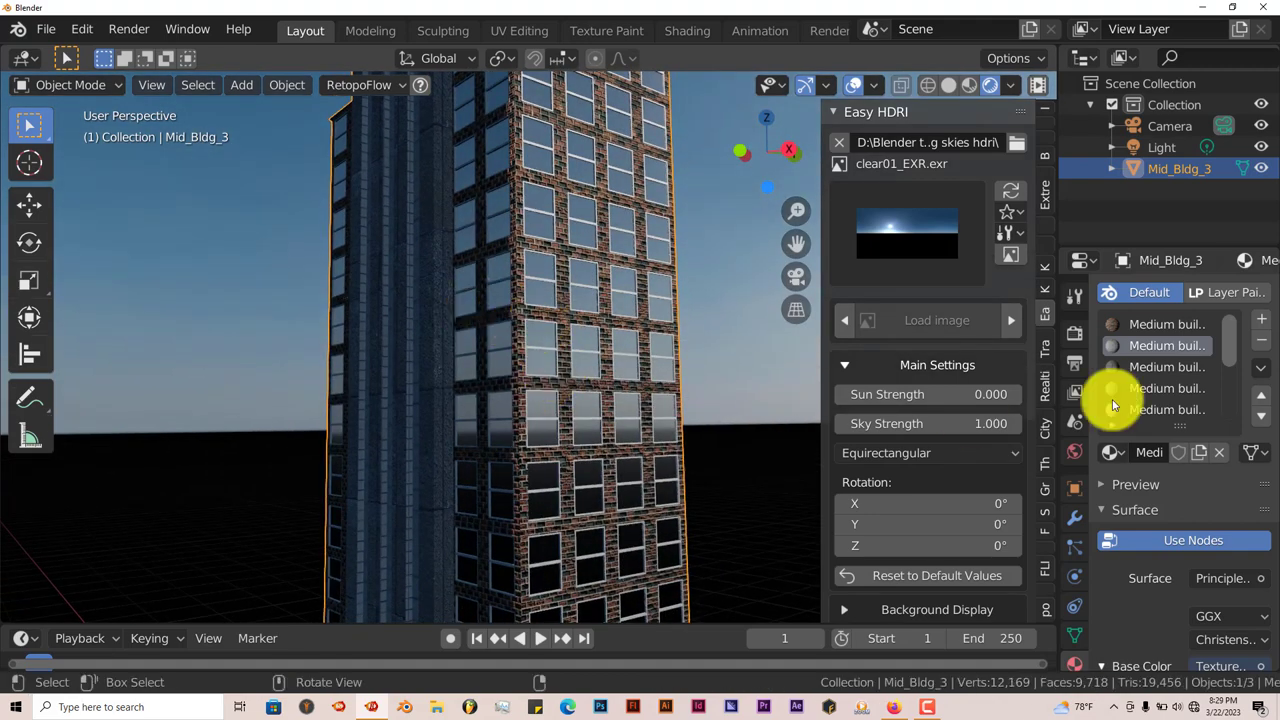
{"action": "left_click", "coordinate": [1153, 324]}
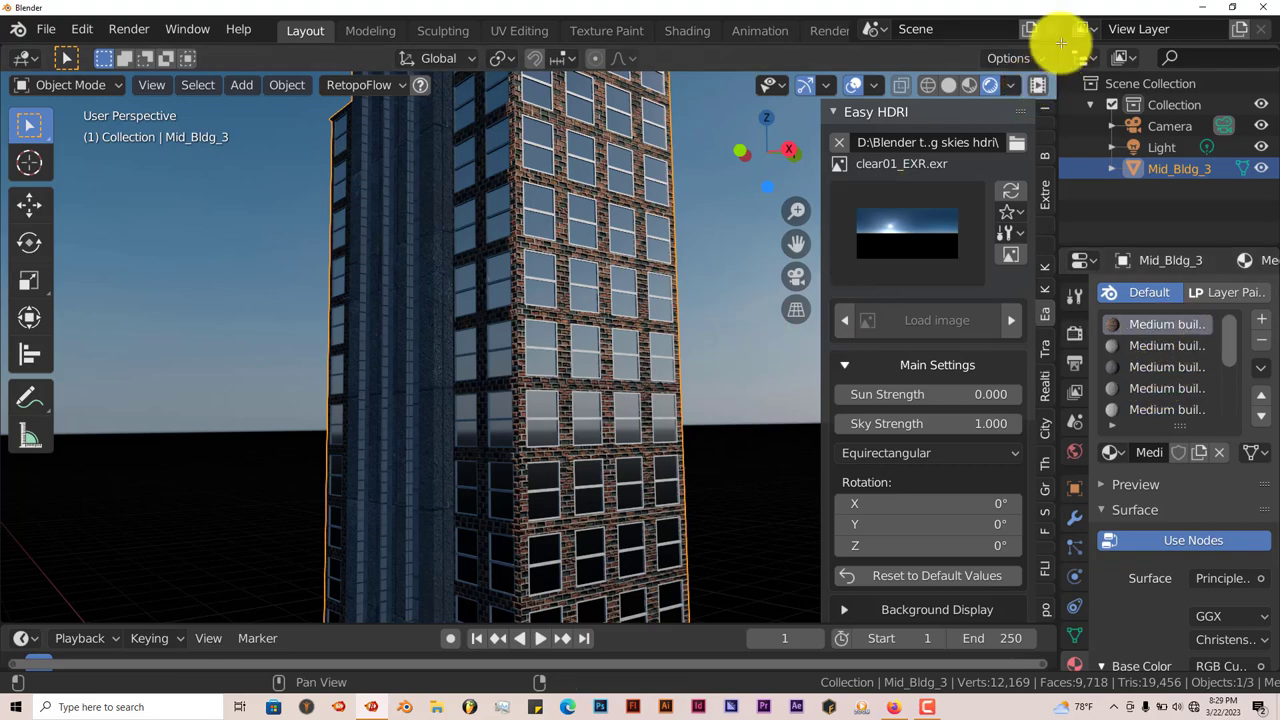
{"action": "left_click_drag", "start_coordinate": [1057, 43], "coordinate": [1020, 300]}
Step: Turn the upper area into a Shader Editor and bring the brick Image Texture node into view
{"action": "left_click", "coordinate": [38, 62]}
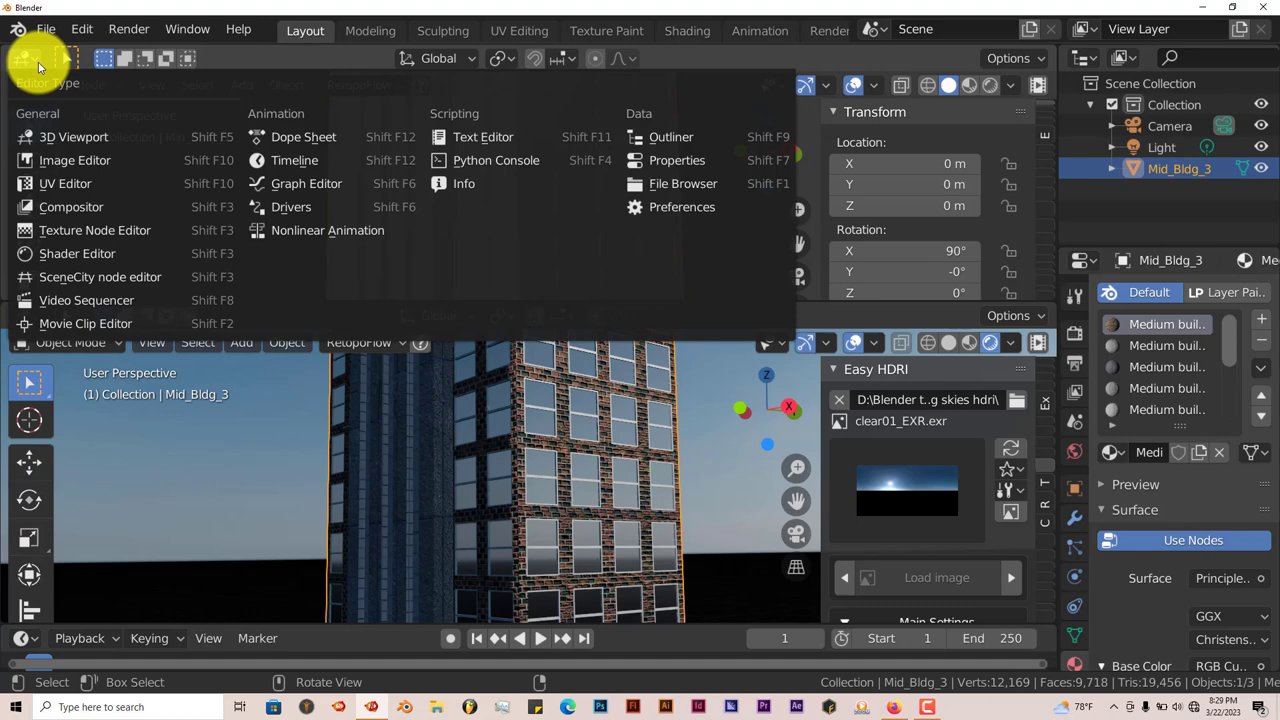
{"action": "left_click", "coordinate": [57, 254]}
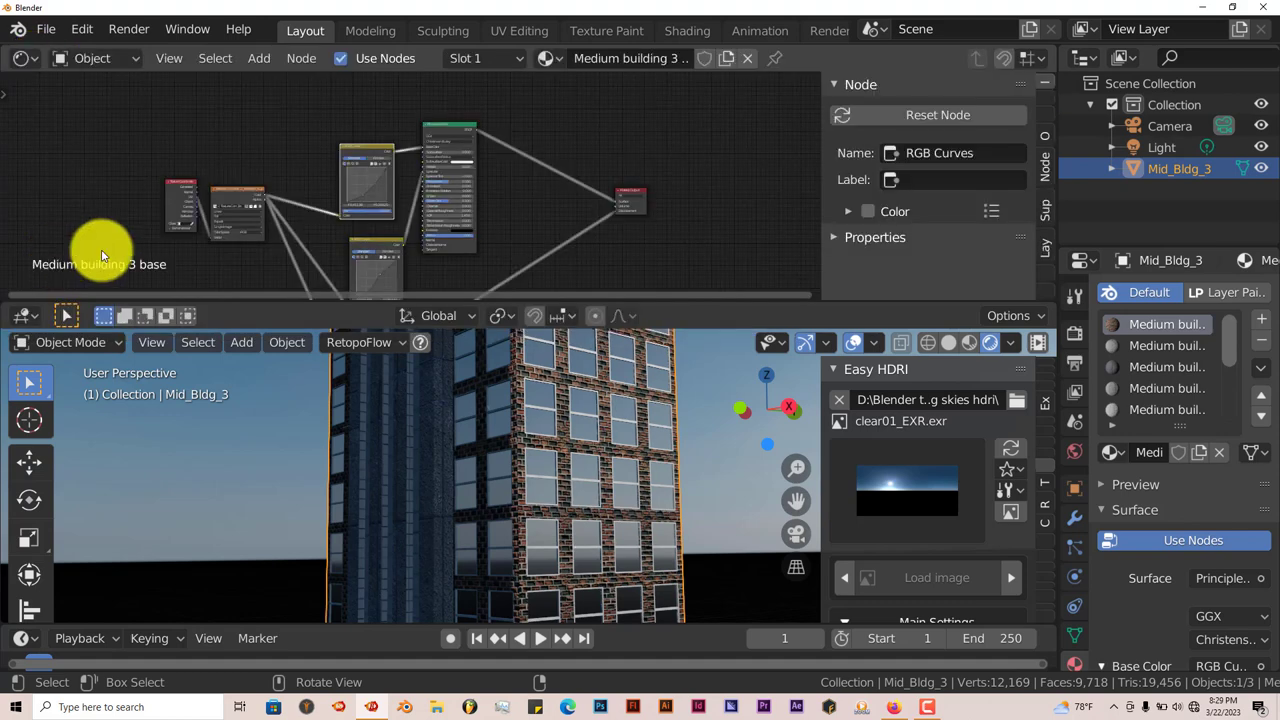
{"action": "scroll", "coordinate": [175, 241], "scroll_direction": "up", "scroll_amount": 2}
{"action": "middle_click_drag", "start_coordinate": [257, 243], "coordinate": [586, 163]}
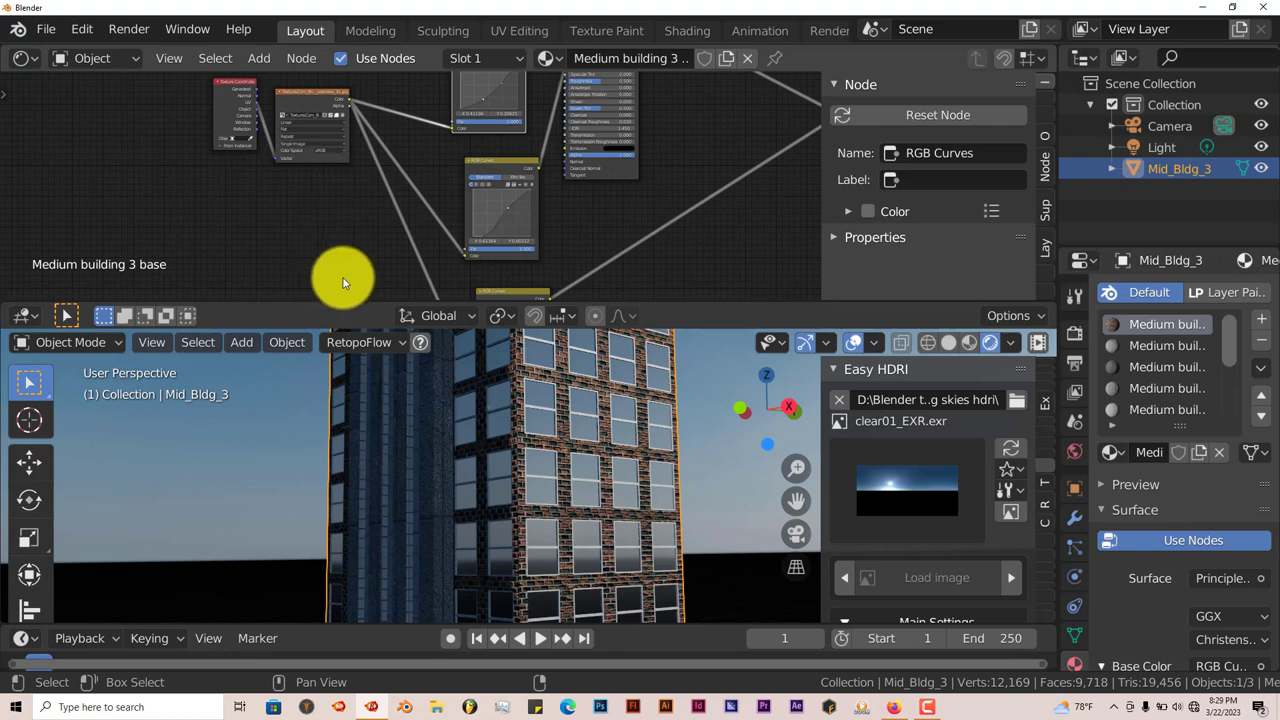
{"action": "scroll", "coordinate": [517, 226], "scroll_direction": "up", "scroll_amount": 1}
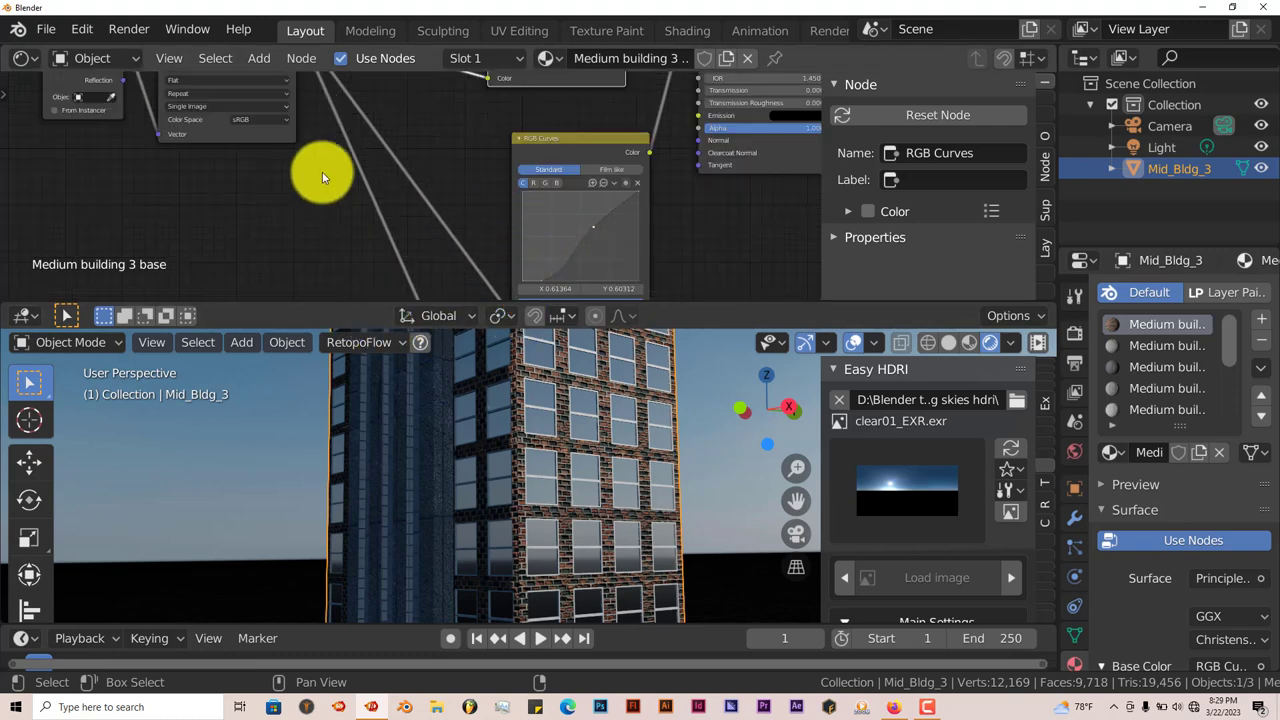
{"action": "scroll", "coordinate": [323, 177], "scroll_direction": "up", "scroll_amount": 2}
{"action": "middle_click_drag", "start_coordinate": [323, 177], "coordinate": [434, 277]}
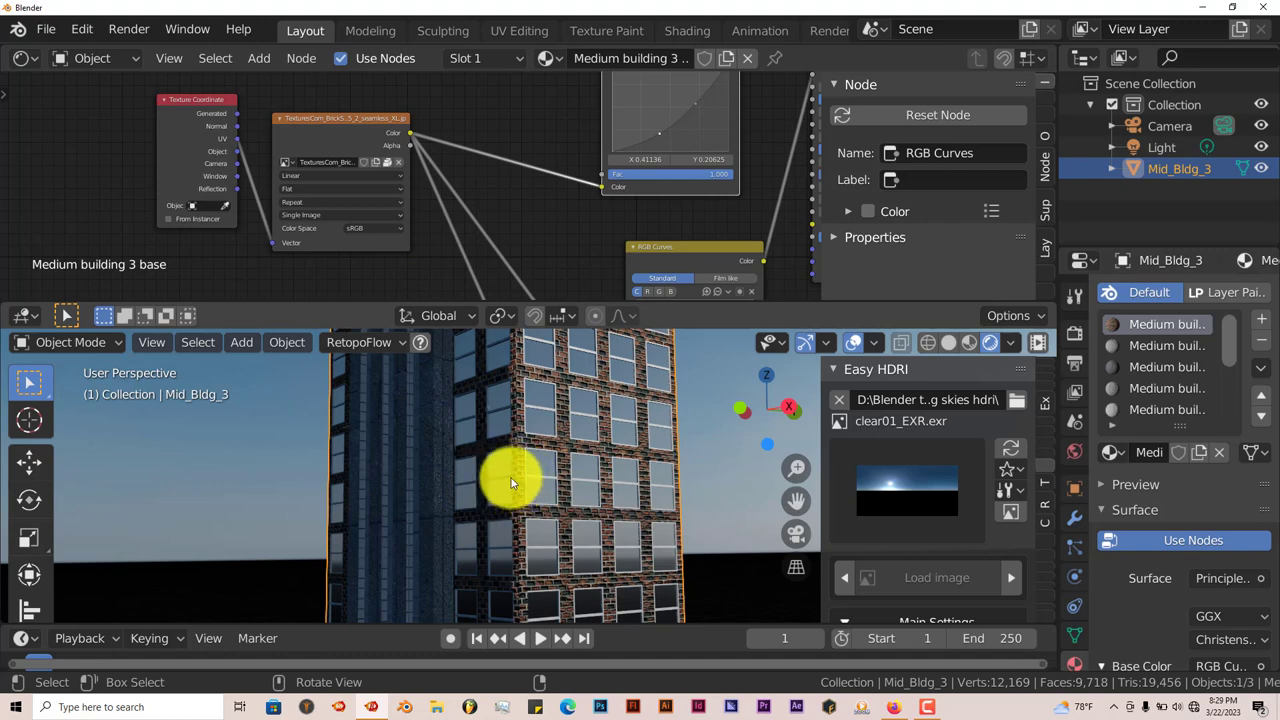
{"action": "scroll", "coordinate": [511, 483], "scroll_direction": "up", "scroll_amount": 3}
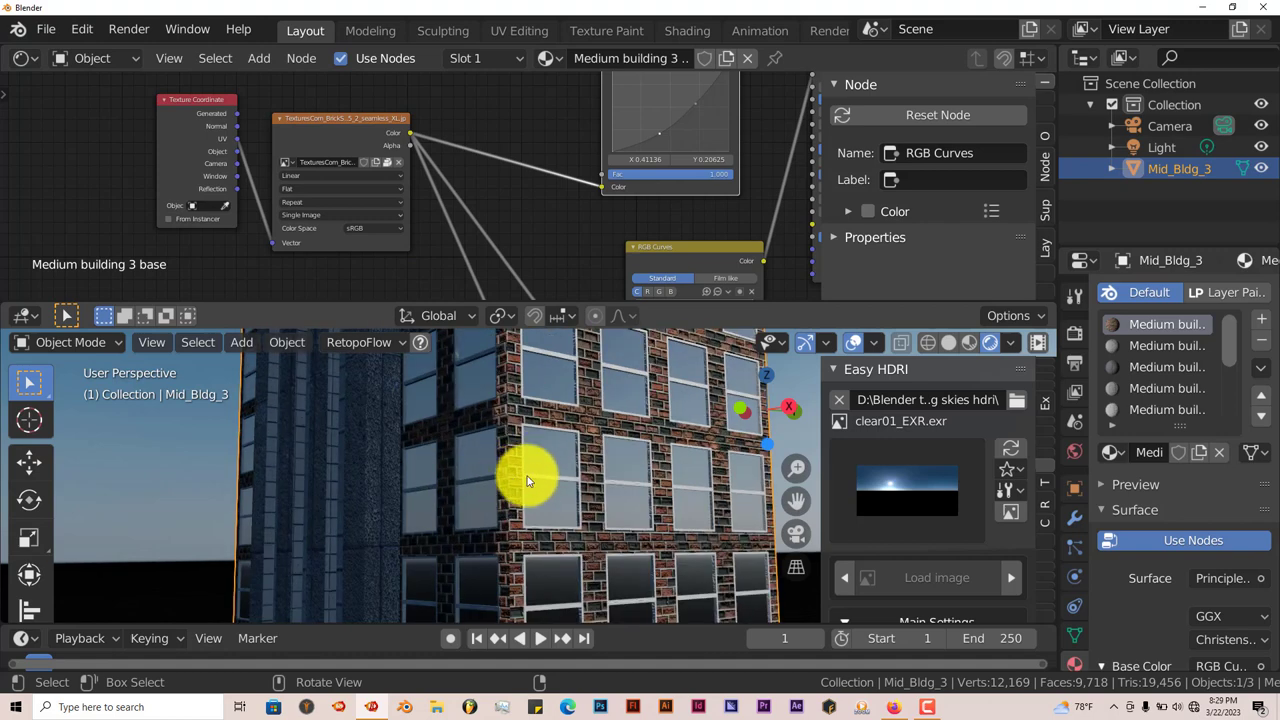
{"action": "scroll", "coordinate": [511, 480], "scroll_direction": "up", "scroll_amount": 3}
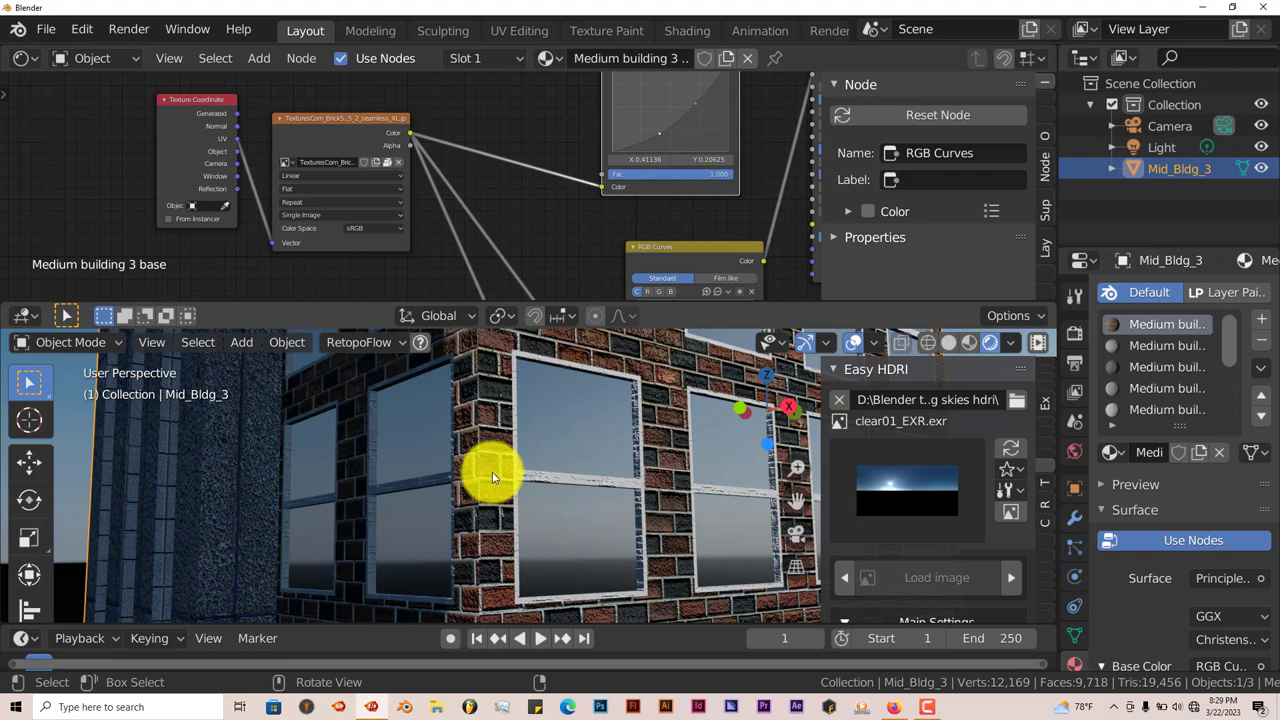
{"action": "scroll", "coordinate": [492, 472], "scroll_direction": "up", "scroll_amount": 3}
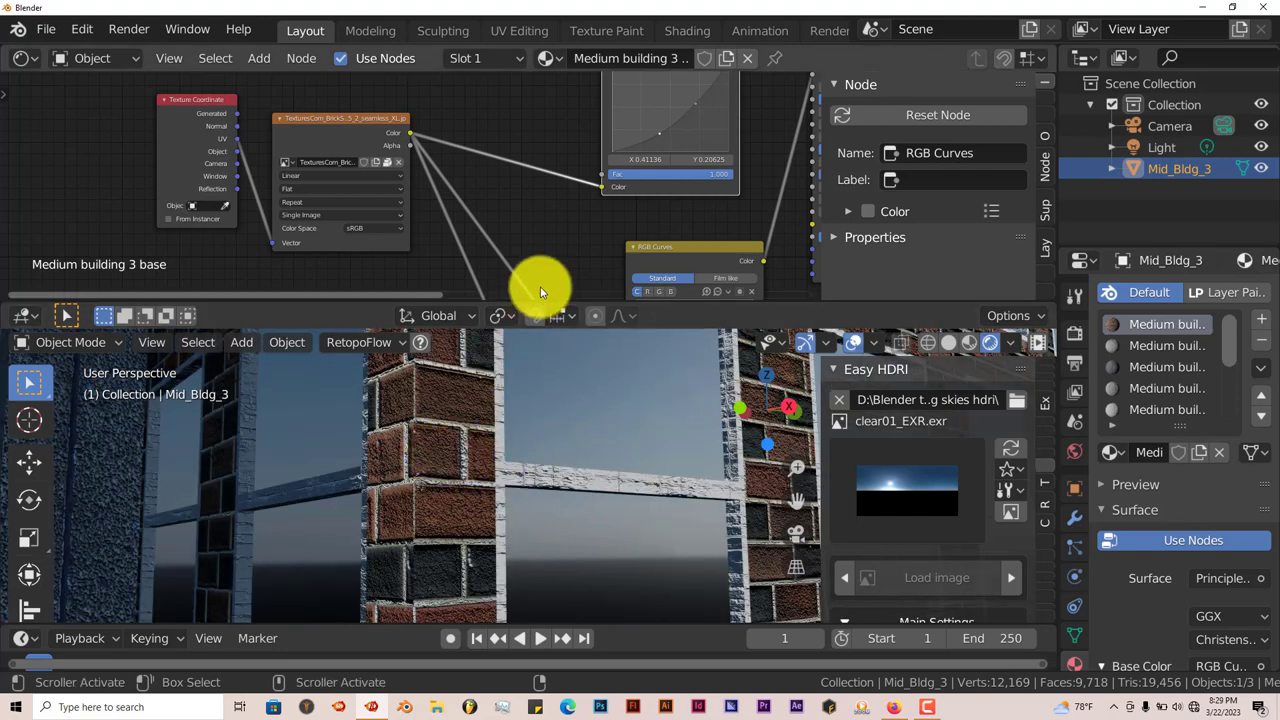
{"action": "scroll", "coordinate": [494, 271], "scroll_direction": "down", "scroll_amount": 1}
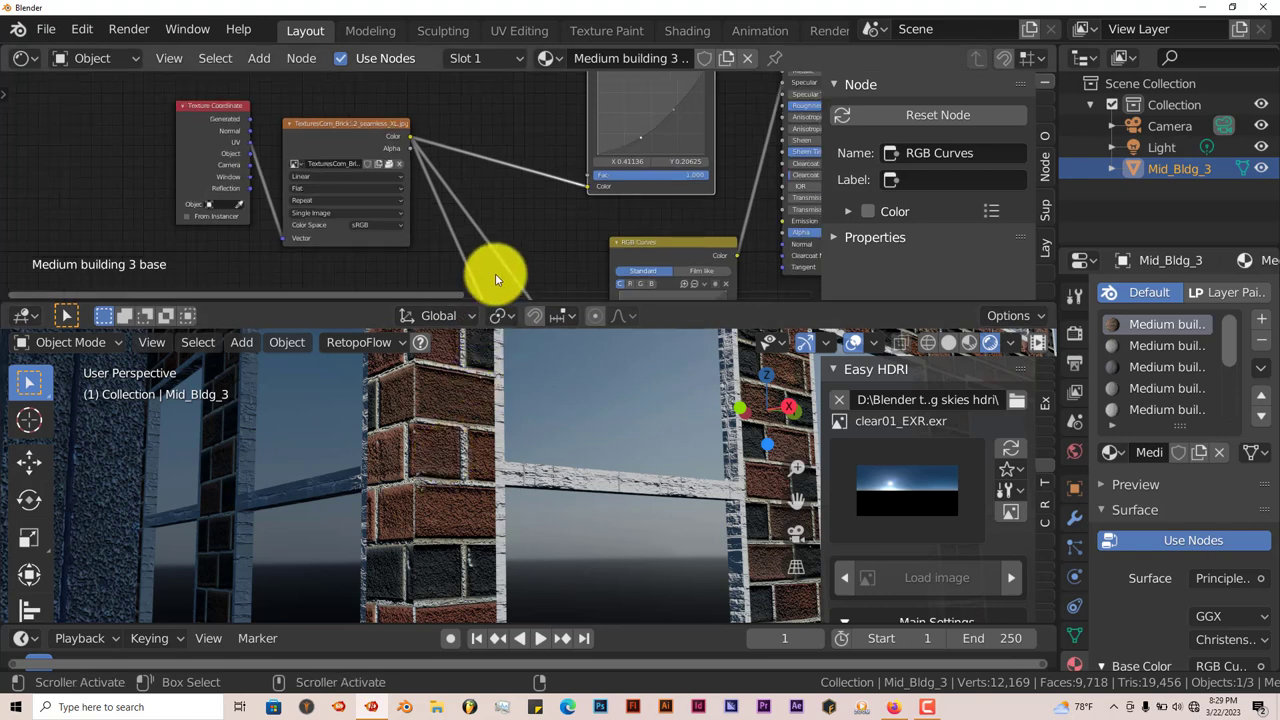
{"action": "middle_click_drag", "start_coordinate": [494, 271], "coordinate": [371, 91]}
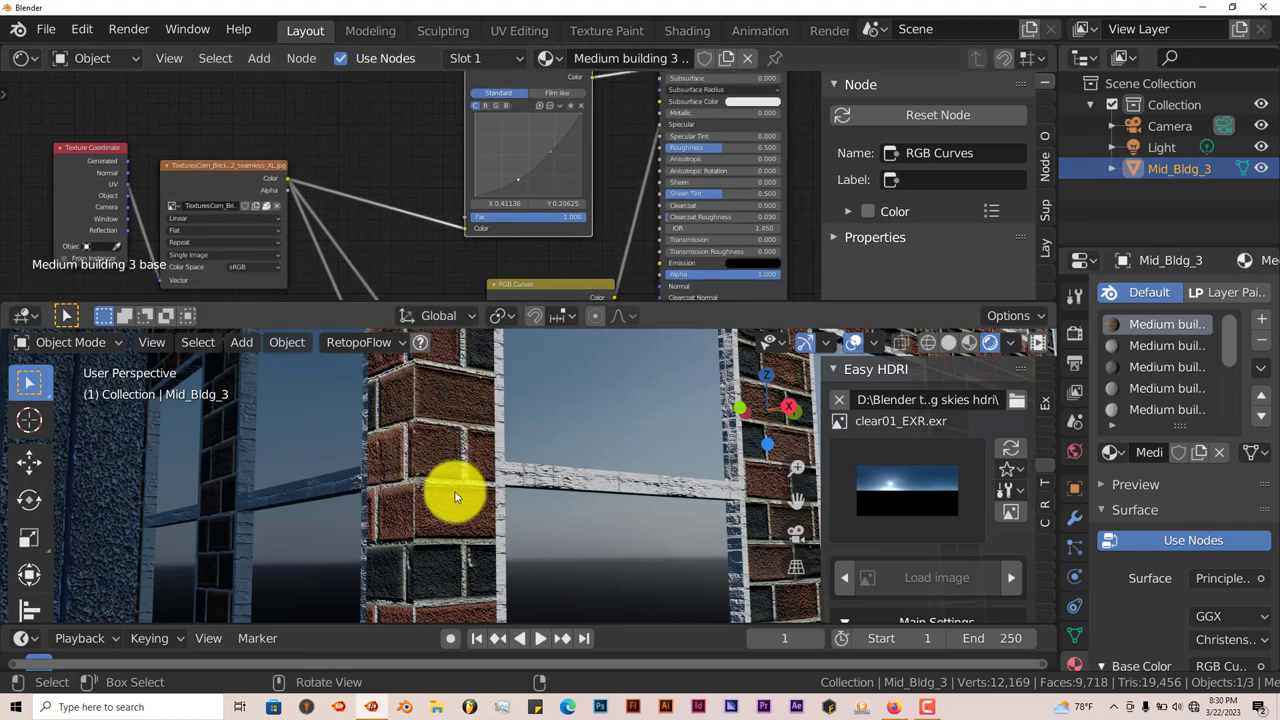
Step: Replace the texture's image with BrickLargeBrown0001_2_S.jpg from the Blender textures folder
{"action": "left_click", "coordinate": [277, 207]}
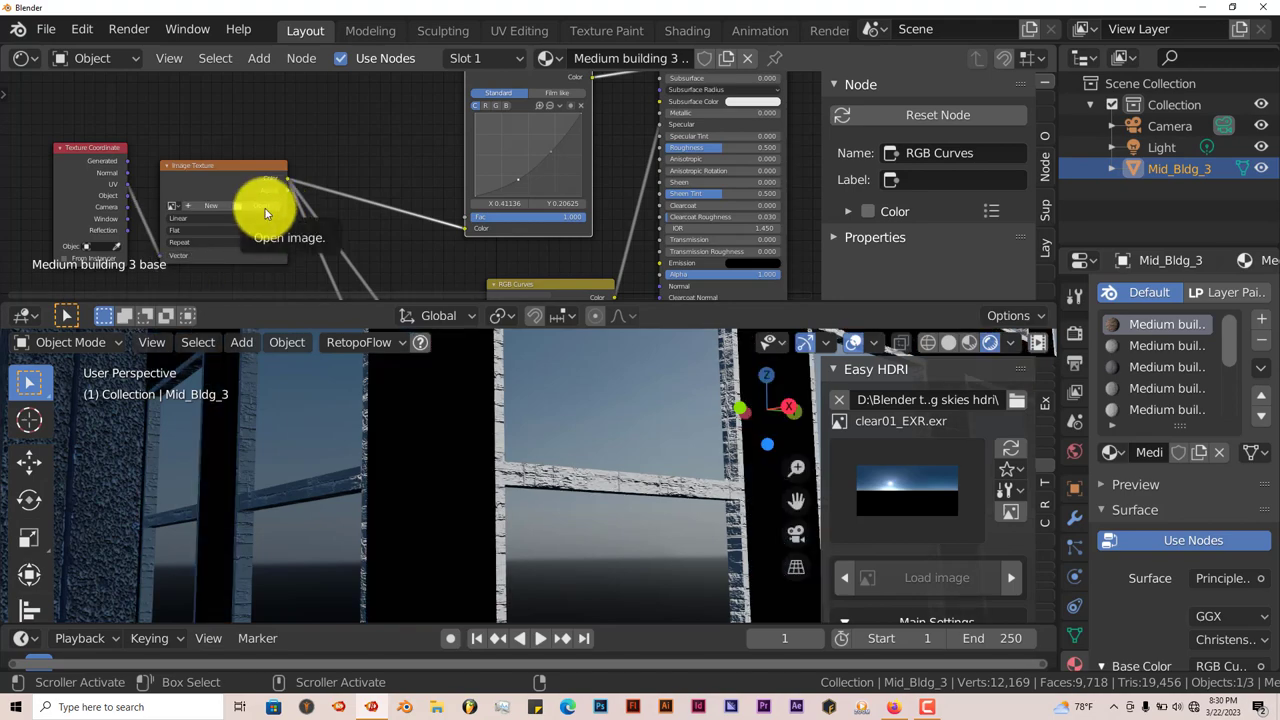
{"action": "left_click", "coordinate": [266, 212]}
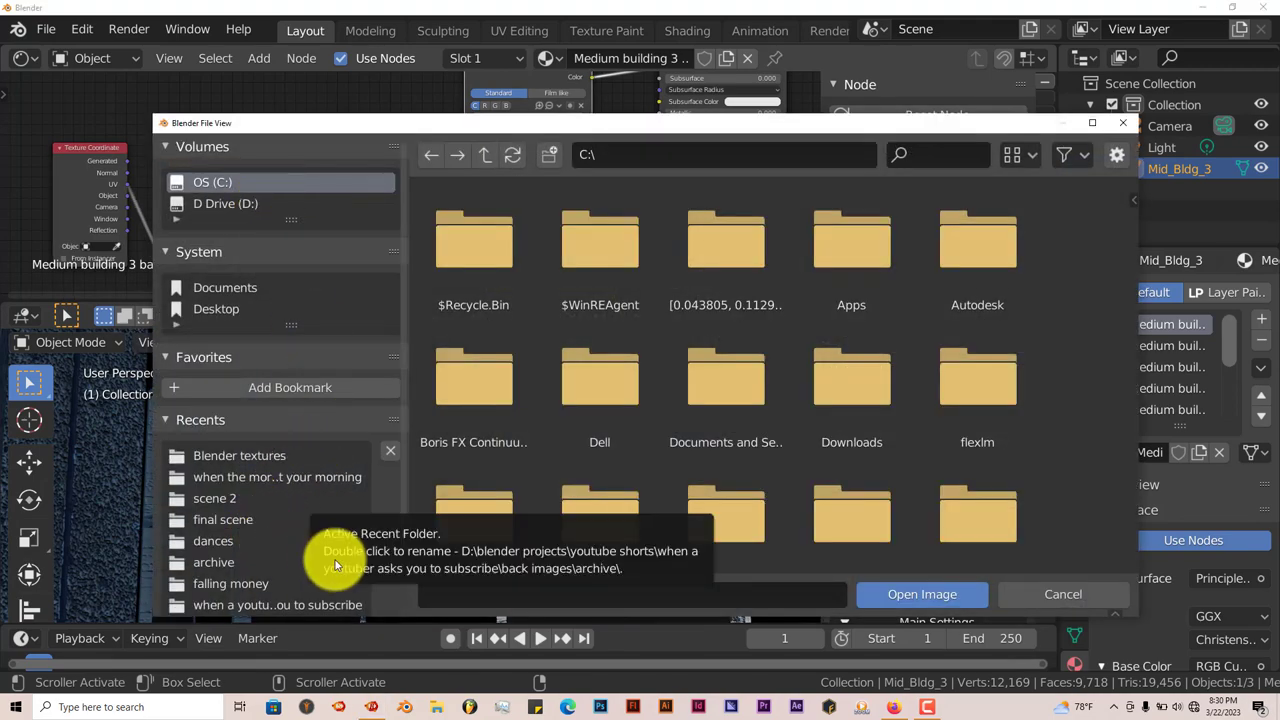
{"action": "left_click", "coordinate": [260, 457]}
{"action": "scroll", "coordinate": [686, 418], "scroll_direction": "down", "scroll_amount": 12}
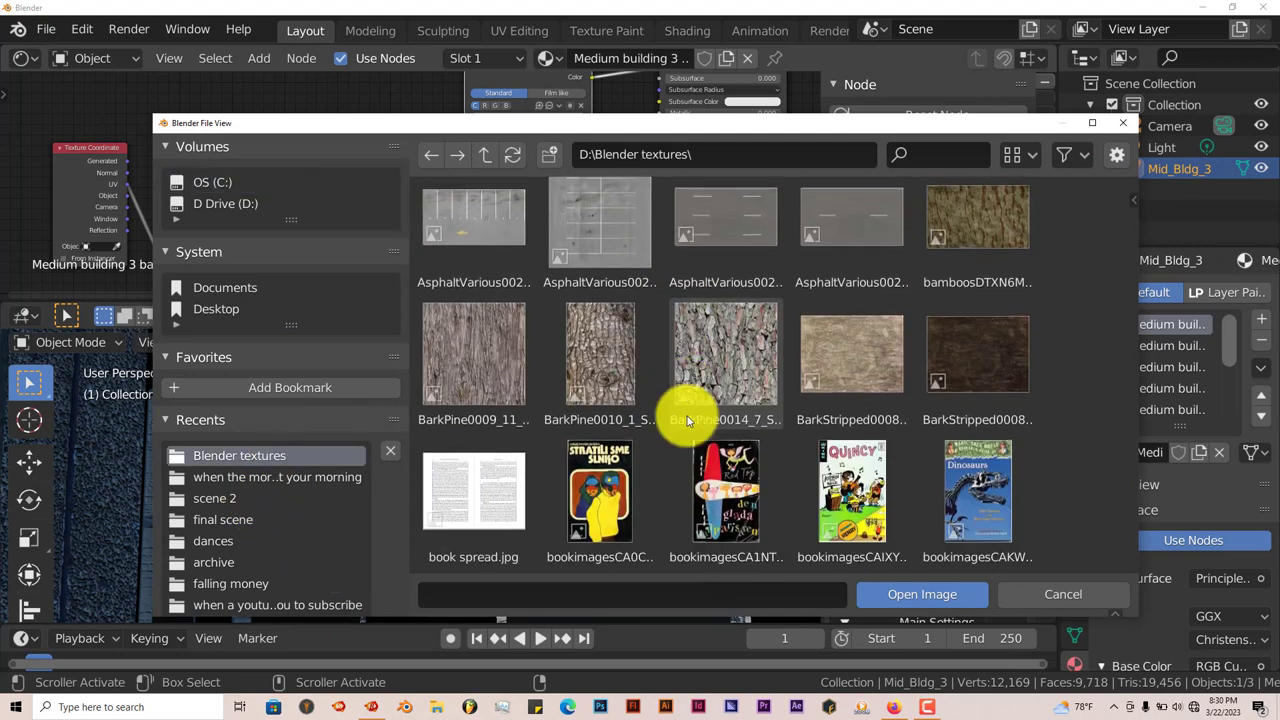
{"action": "scroll", "coordinate": [686, 420], "scroll_direction": "down", "scroll_amount": 8}
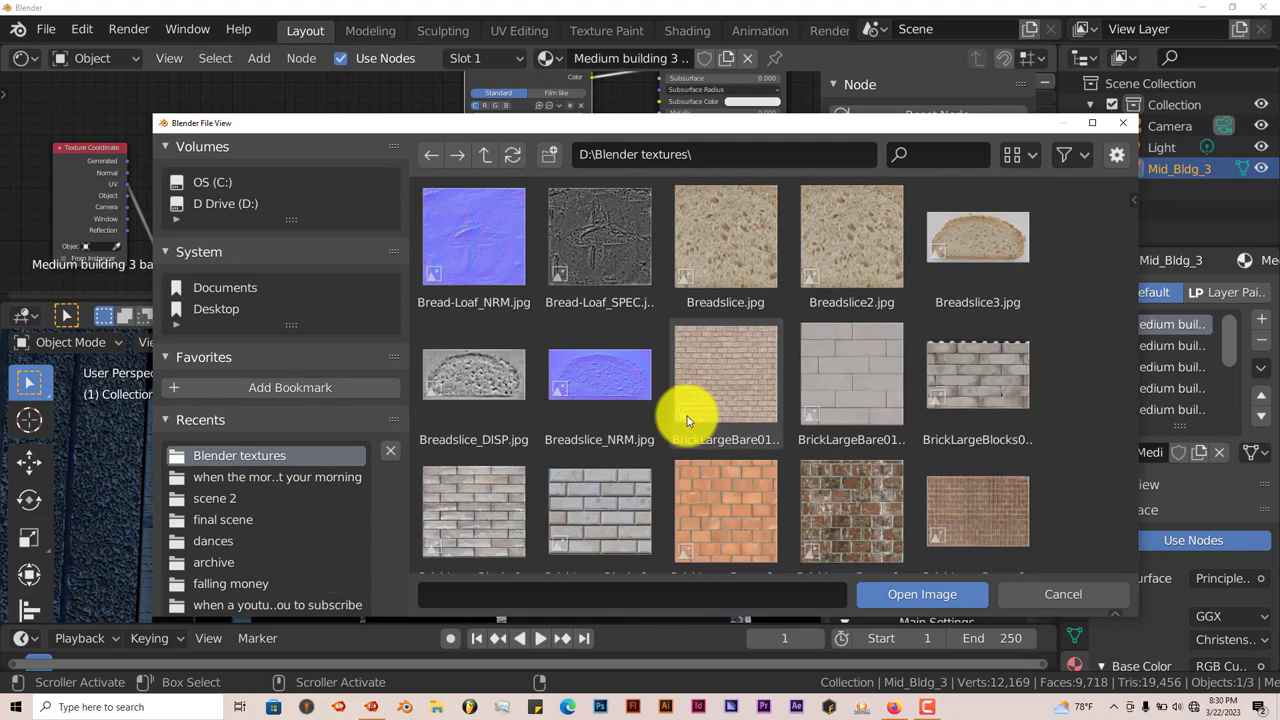
{"action": "scroll", "coordinate": [636, 473], "scroll_direction": "down", "scroll_amount": 5}
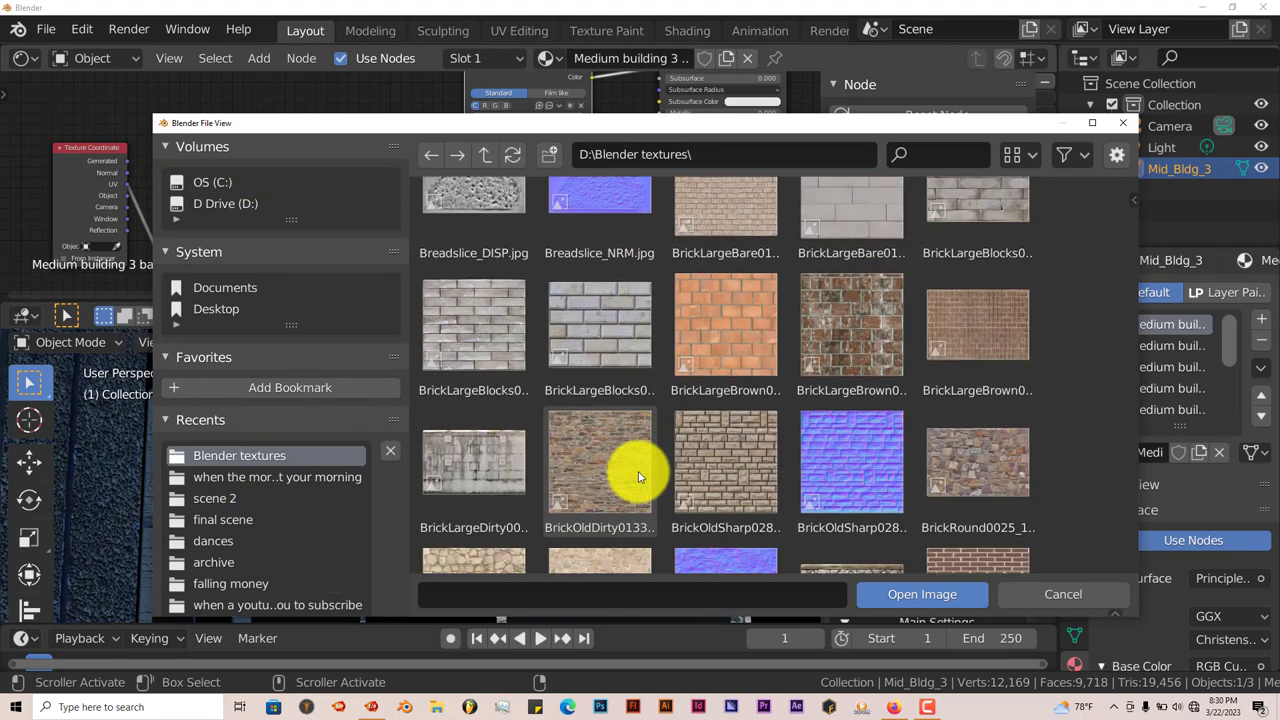
{"action": "left_click", "coordinate": [729, 323]}
{"action": "left_click", "coordinate": [890, 594]}
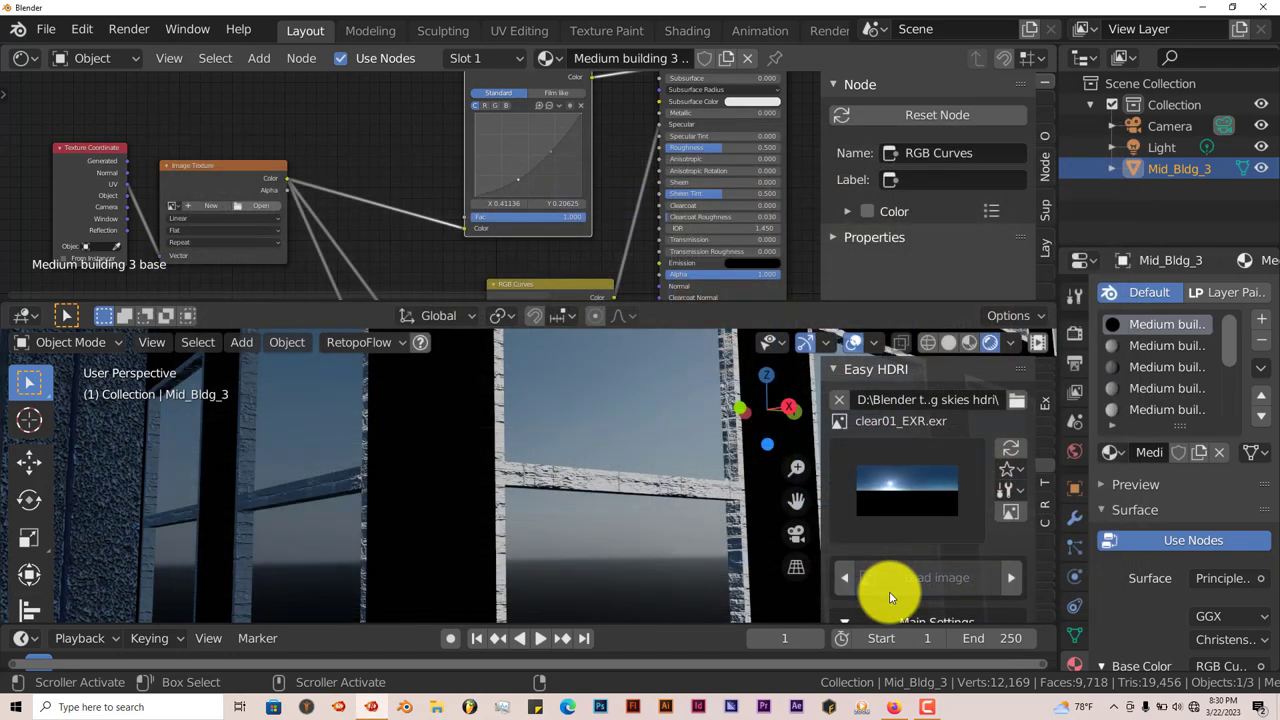
Step: Look at the new brown brick facade from the front
{"action": "scroll", "coordinate": [506, 474], "scroll_direction": "down", "scroll_amount": 5}
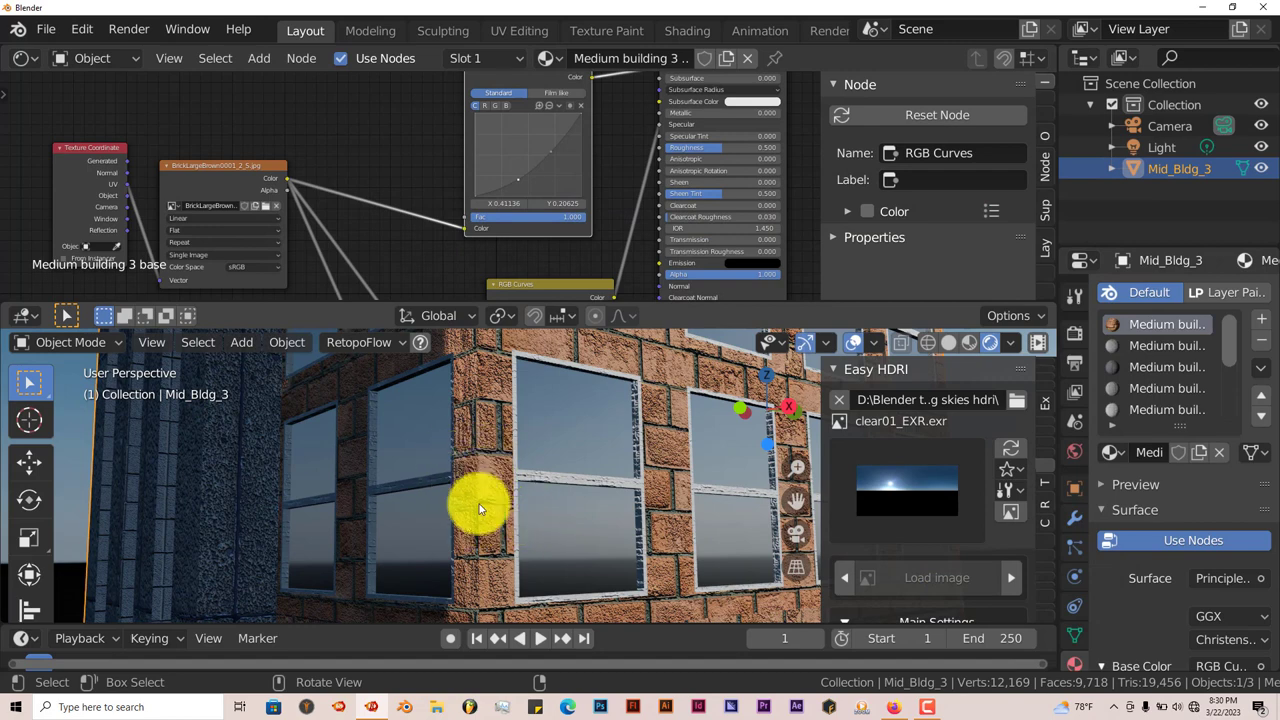
{"action": "mouse_move", "coordinate": [509, 509]}
{"action": "middle_mouse_down"}
{"action": "mouse_move", "coordinate": [486, 505]}
{"action": "mouse_move", "coordinate": [499, 504]}
{"action": "middle_mouse_up"}
{"action": "scroll", "coordinate": [1165, 365], "scroll_direction": "down", "scroll_amount": 5}
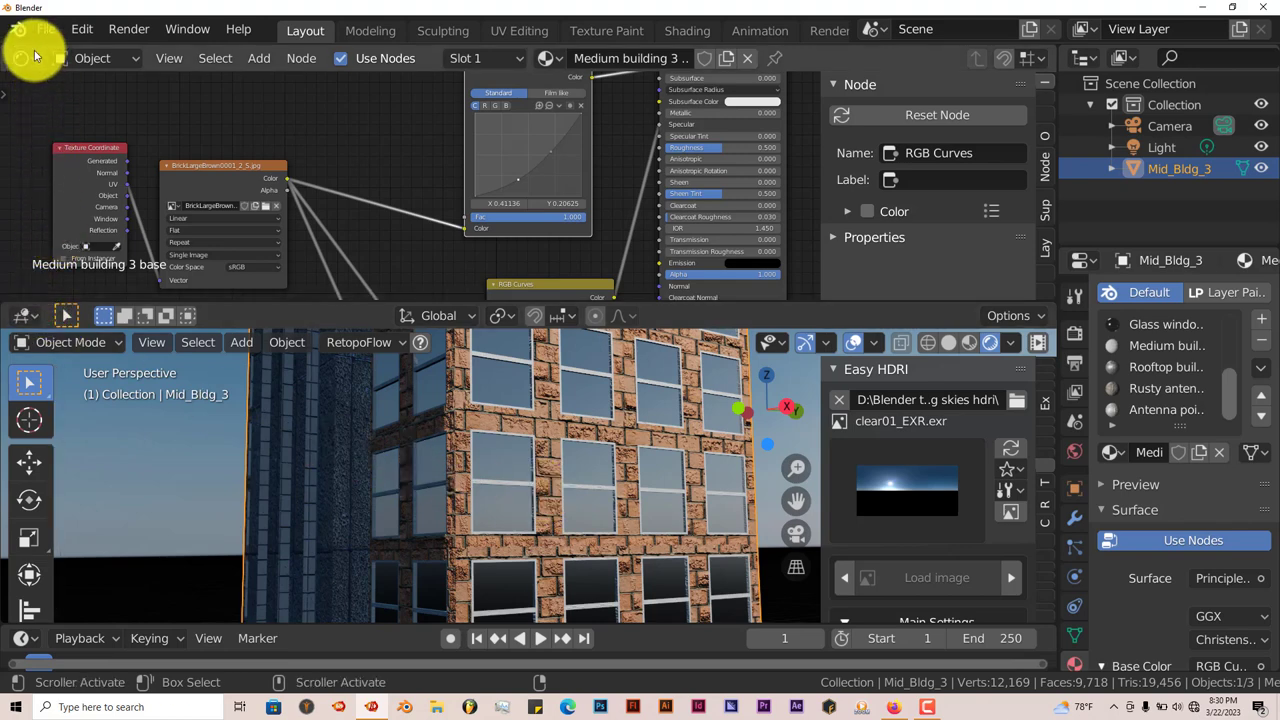
Step: Merge the shader editor back into a single full-height 3D view
{"action": "right_click", "coordinate": [363, 303]}
{"action": "left_click", "coordinate": [350, 356]}
{"action": "left_click", "coordinate": [366, 271]}
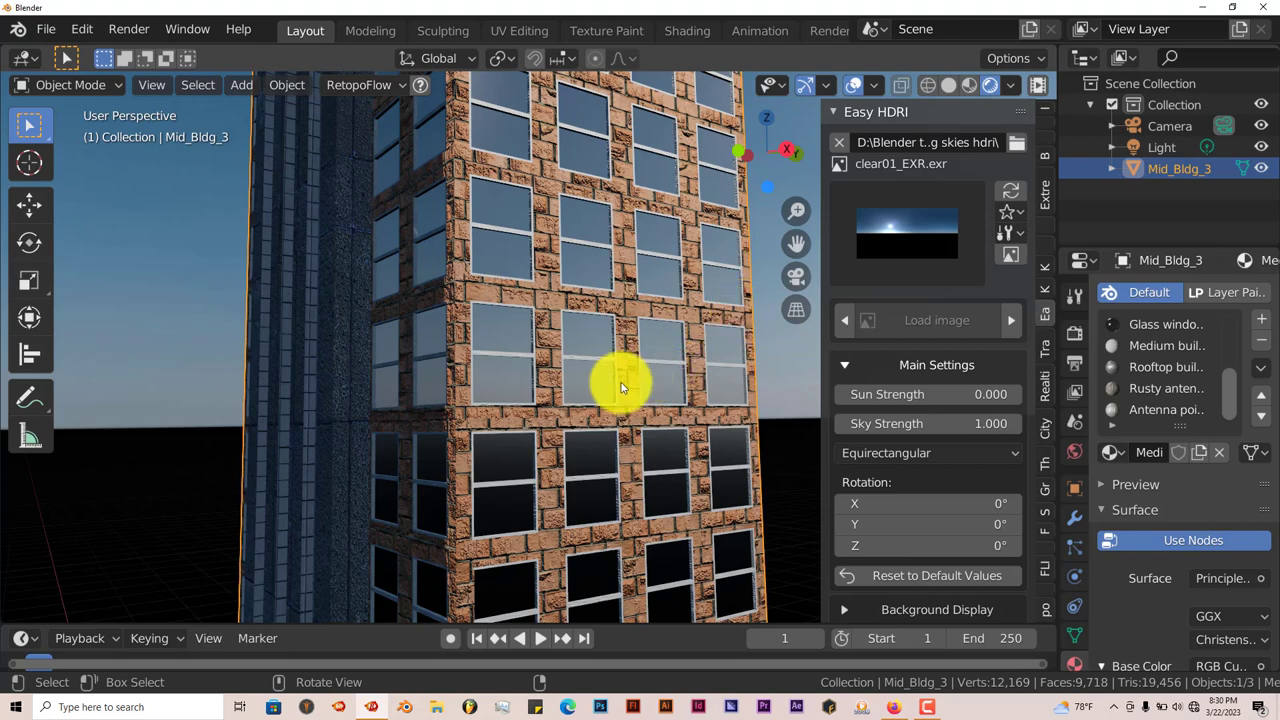
{"action": "scroll", "coordinate": [621, 386], "scroll_direction": "down", "scroll_amount": 2}
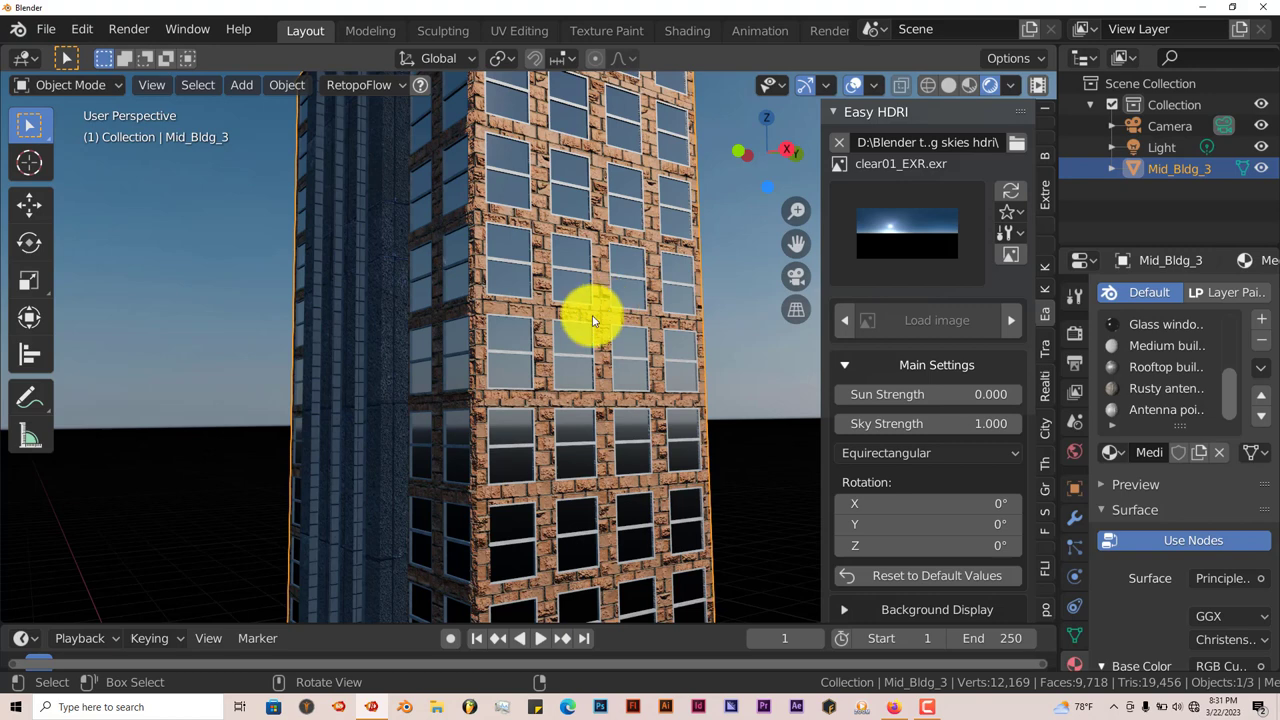
{"action": "middle_click_drag", "start_coordinate": [586, 317], "coordinate": [576, 320]}
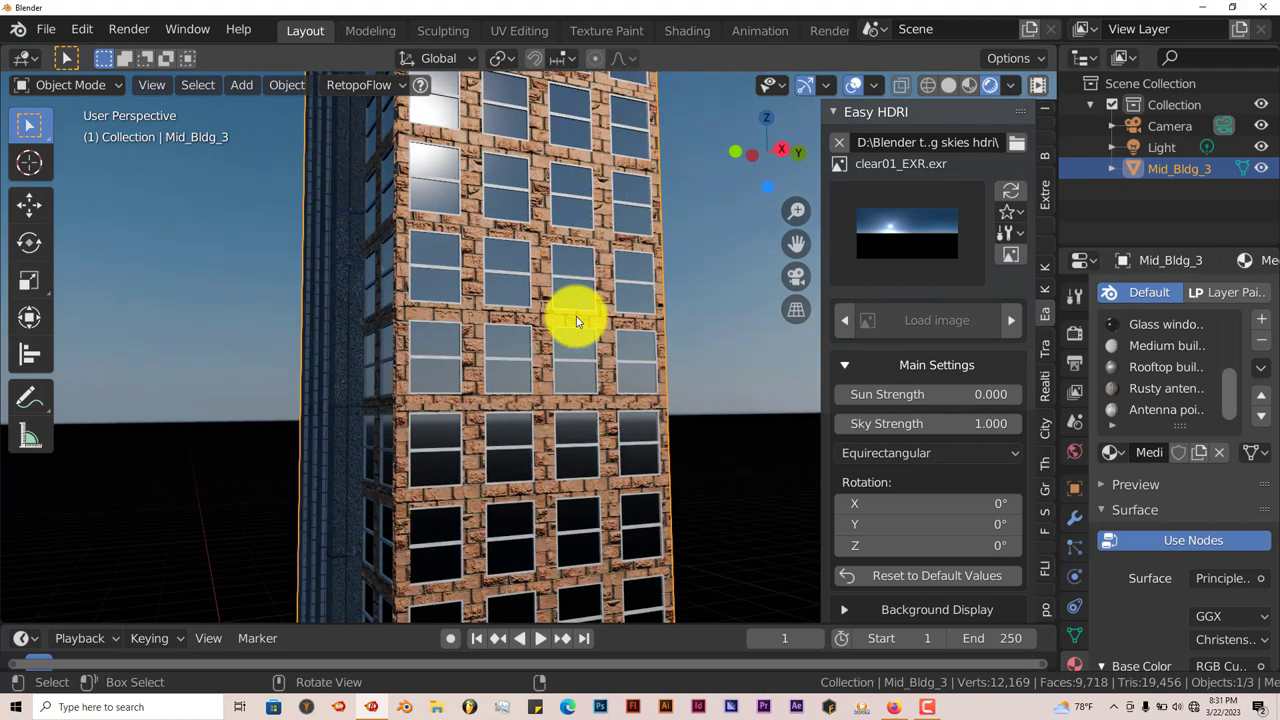
Step: Switch to solid shading and enter Edit Mode on the building
{"action": "left_click", "coordinate": [949, 86]}
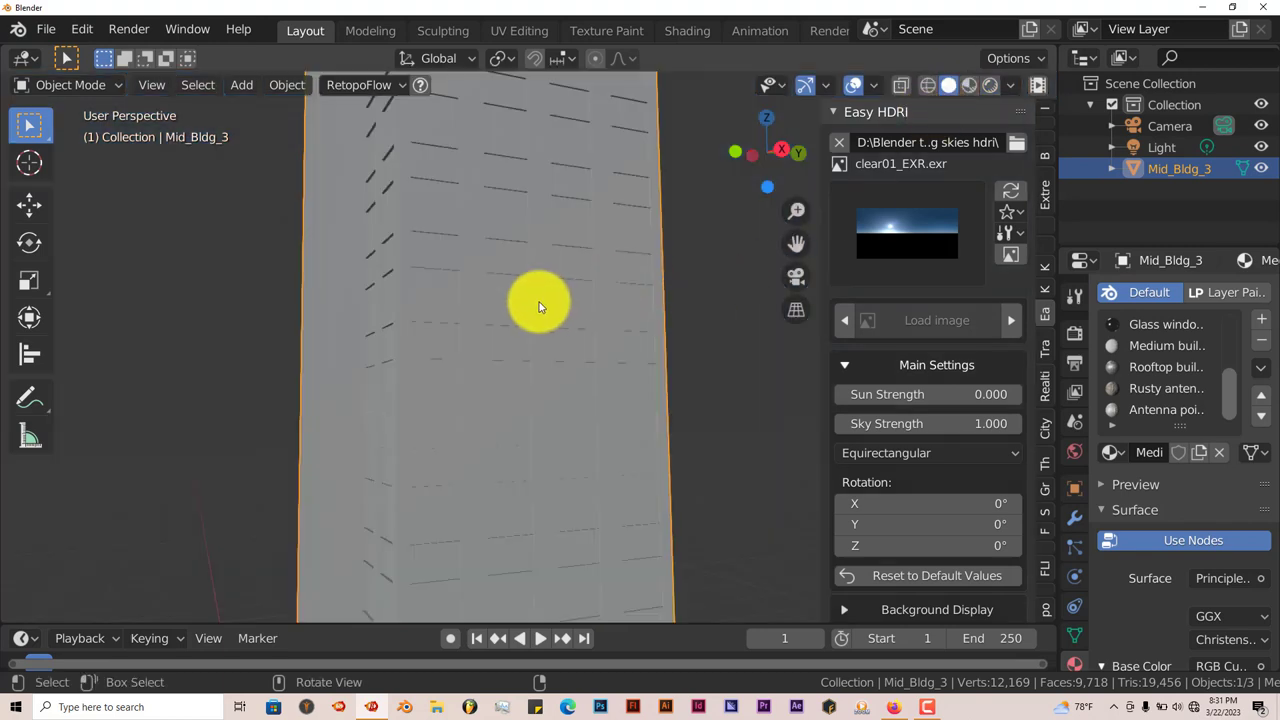
{"action": "middle_click_drag", "start_coordinate": [543, 300], "coordinate": [572, 309]}
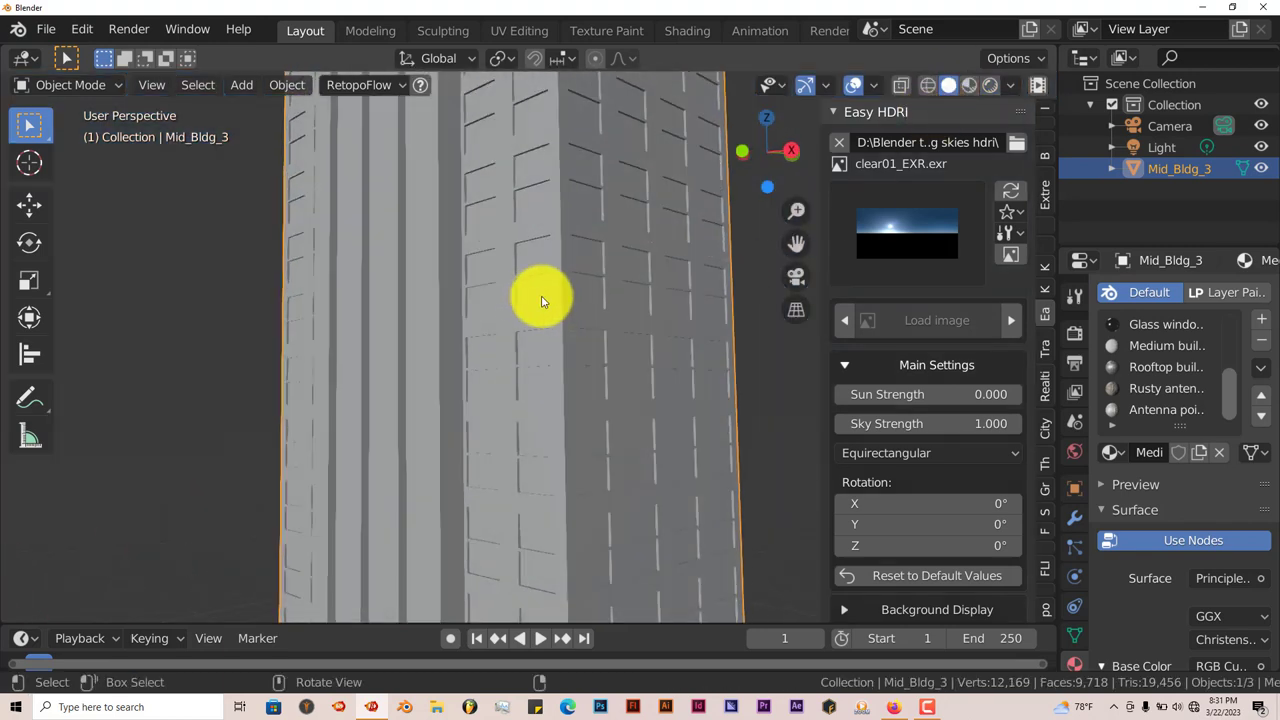
{"action": "key", "text": "Tab"}
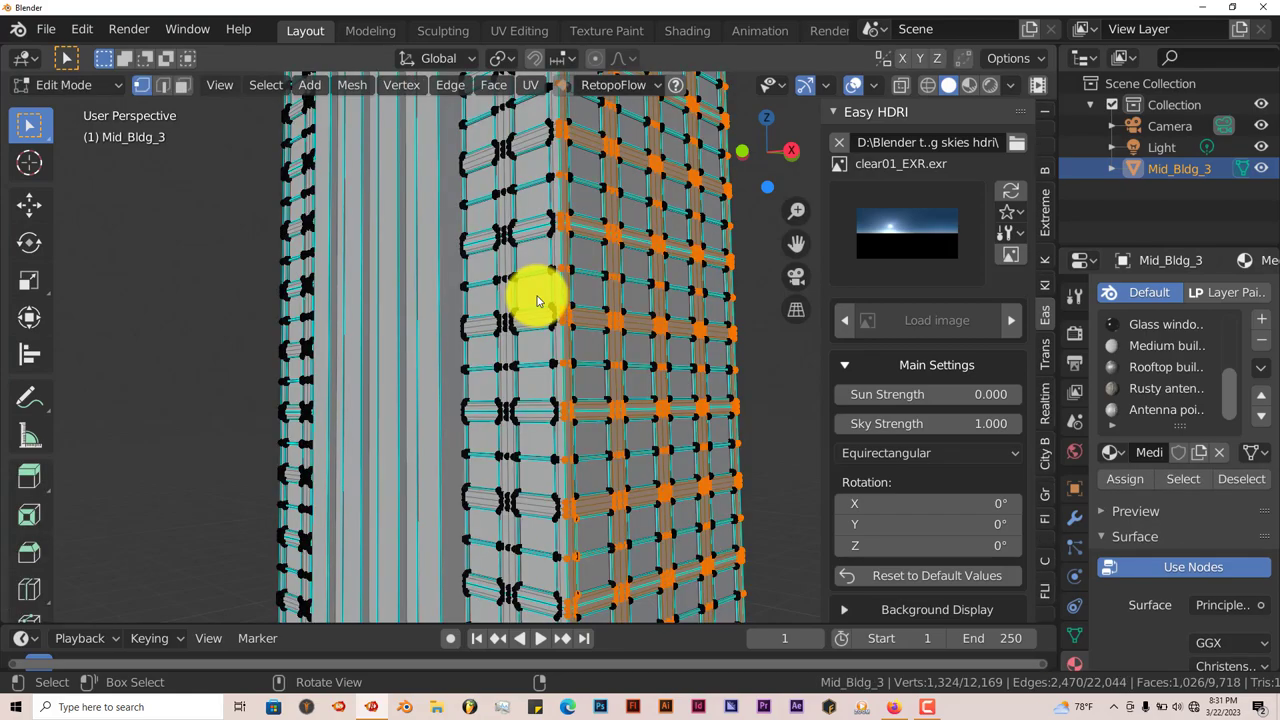
{"action": "mouse_move", "coordinate": [537, 300]}
{"action": "middle_mouse_down"}
{"action": "mouse_move", "coordinate": [477, 297]}
{"action": "mouse_move", "coordinate": [437, 337]}
{"action": "mouse_move", "coordinate": [396, 348]}
{"action": "mouse_move", "coordinate": [517, 337]}
{"action": "mouse_move", "coordinate": [527, 315]}
{"action": "middle_mouse_up"}
Step: Examine the tower's mesh from the top and every side, including both tower blocks
{"action": "middle_click_drag", "start_coordinate": [786, 249], "coordinate": [609, 262]}
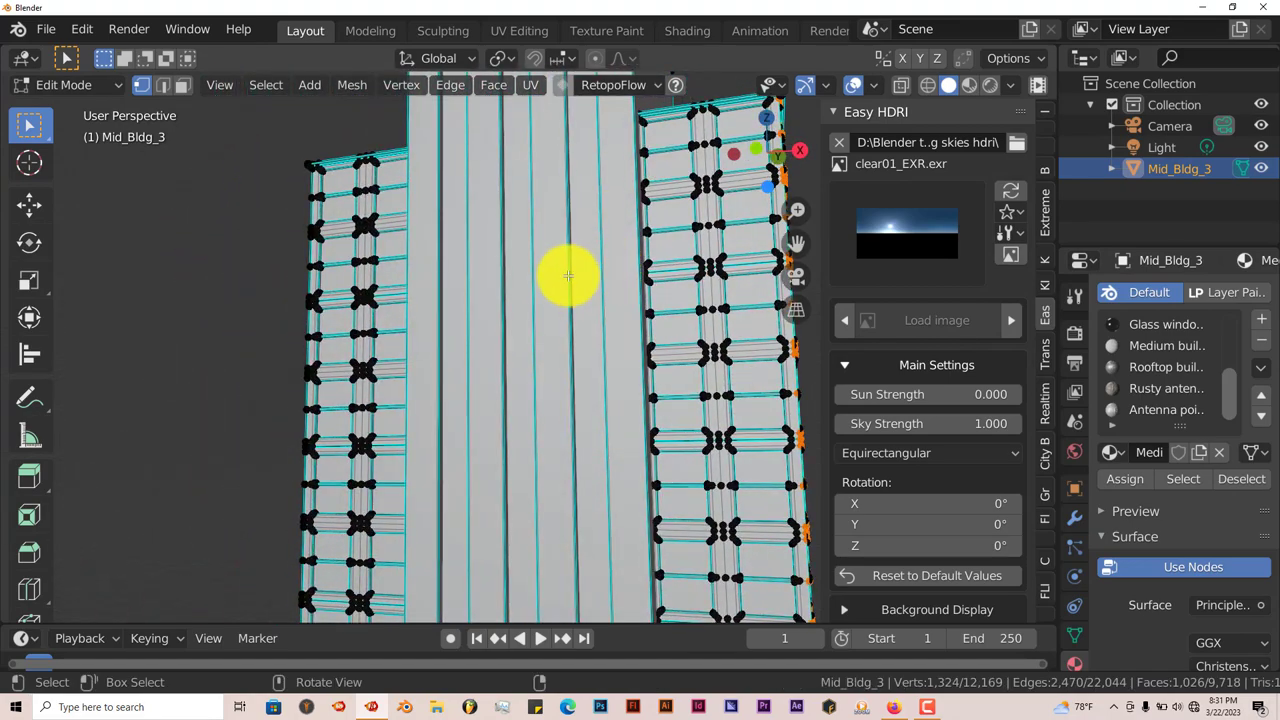
{"action": "scroll", "coordinate": [567, 276], "scroll_direction": "down", "scroll_amount": 6}
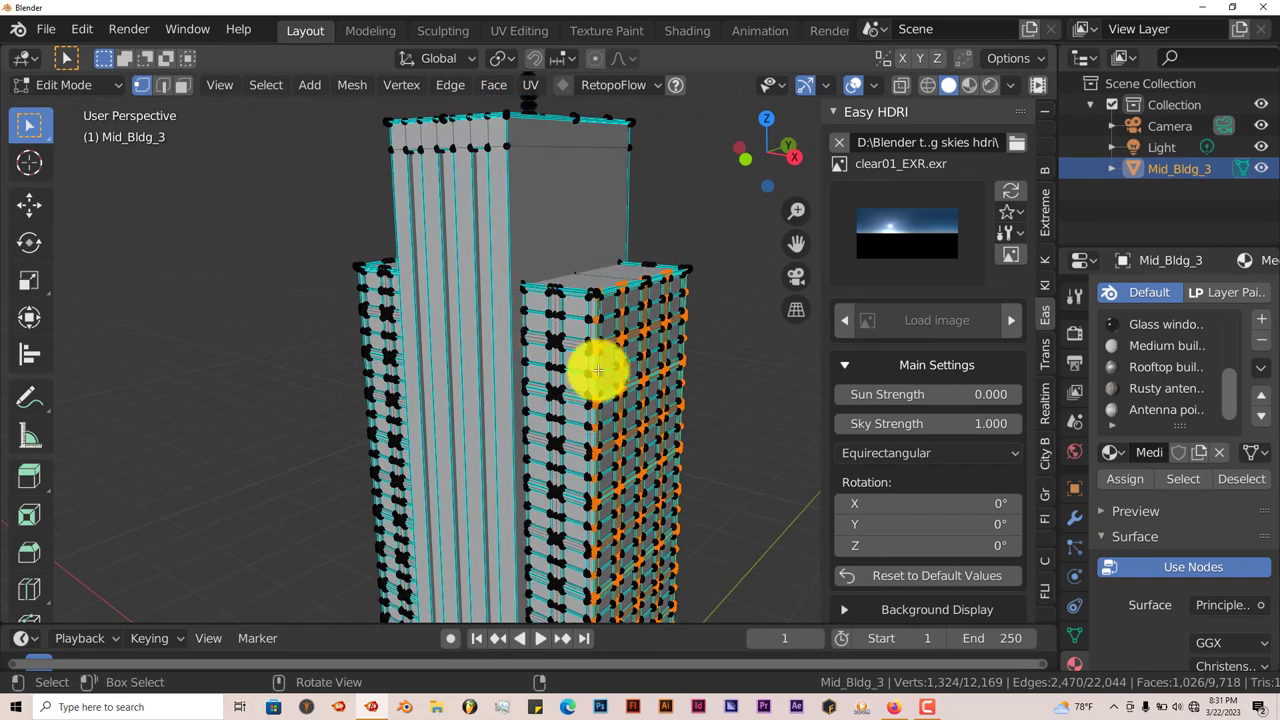
{"action": "mouse_move", "coordinate": [597, 371]}
{"action": "middle_mouse_down"}
{"action": "mouse_move", "coordinate": [435, 375]}
{"action": "mouse_move", "coordinate": [608, 359]}
{"action": "middle_mouse_up"}
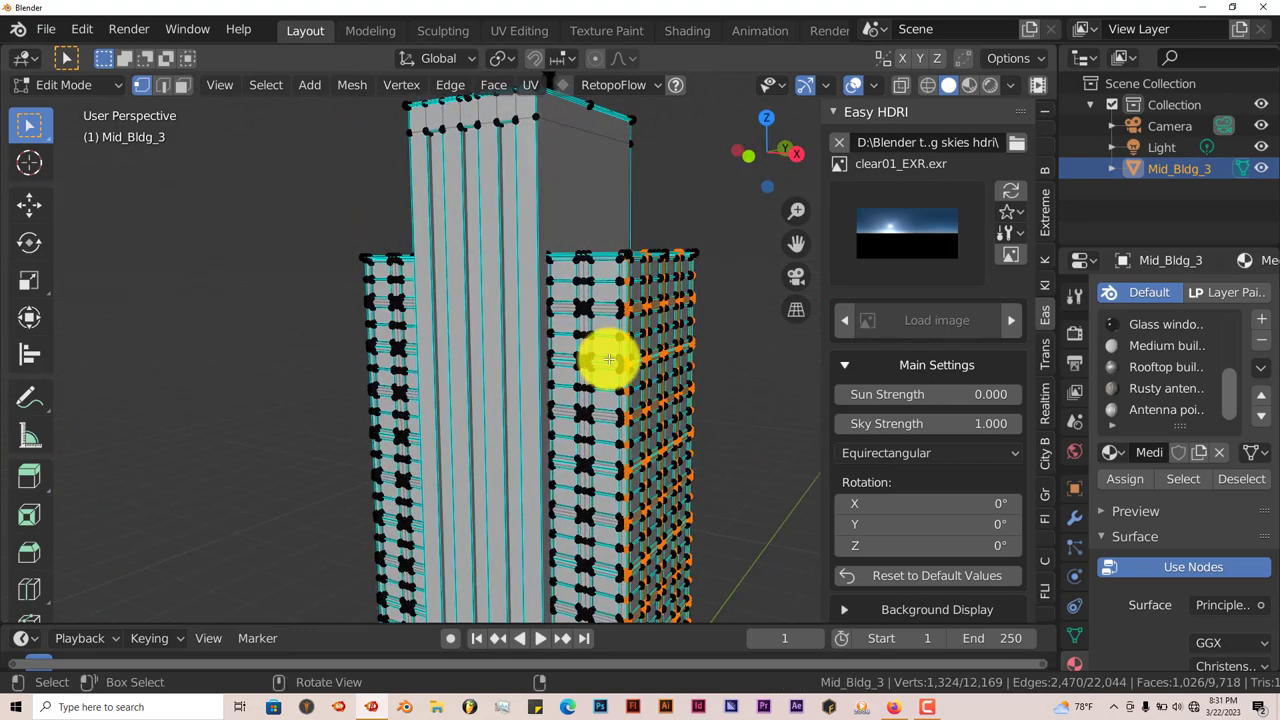
{"action": "scroll", "coordinate": [608, 359], "scroll_direction": "up", "scroll_amount": 3}
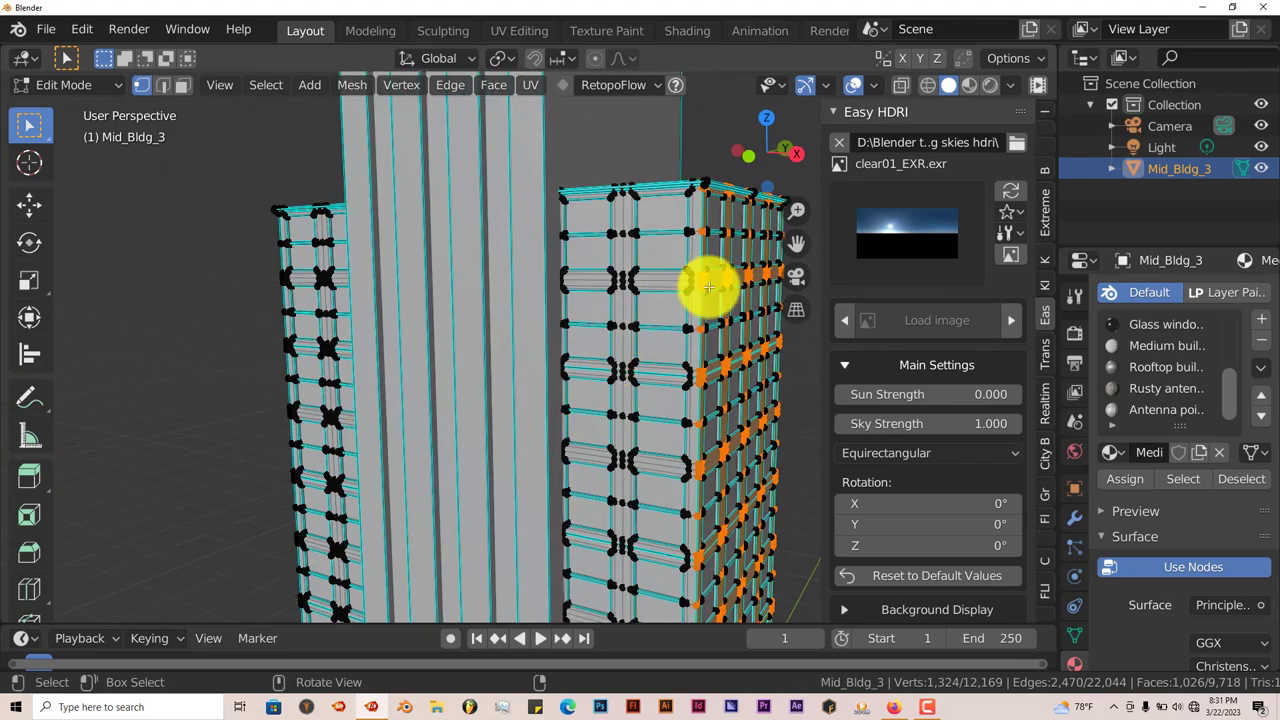
{"action": "middle_click_drag", "start_coordinate": [708, 288], "coordinate": [600, 340]}
{"action": "scroll", "coordinate": [600, 340], "scroll_direction": "up", "scroll_amount": 2}
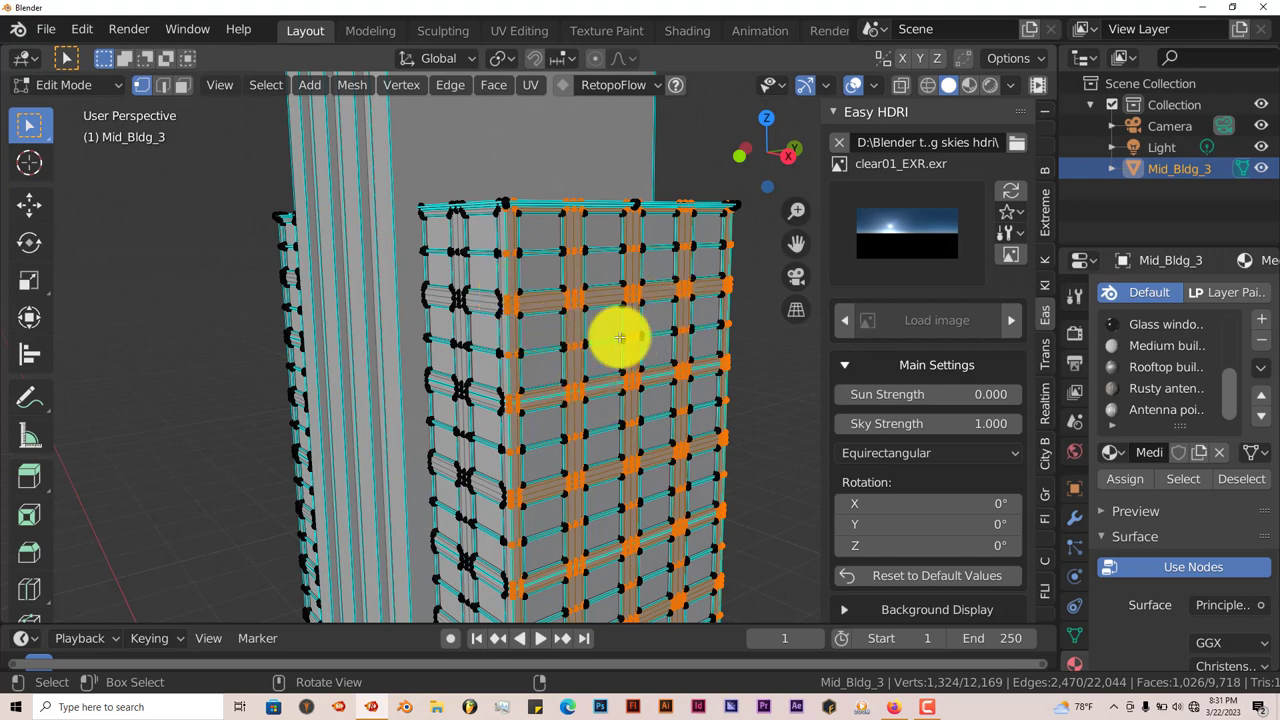
{"action": "middle_click_drag", "start_coordinate": [620, 338], "coordinate": [566, 293]}
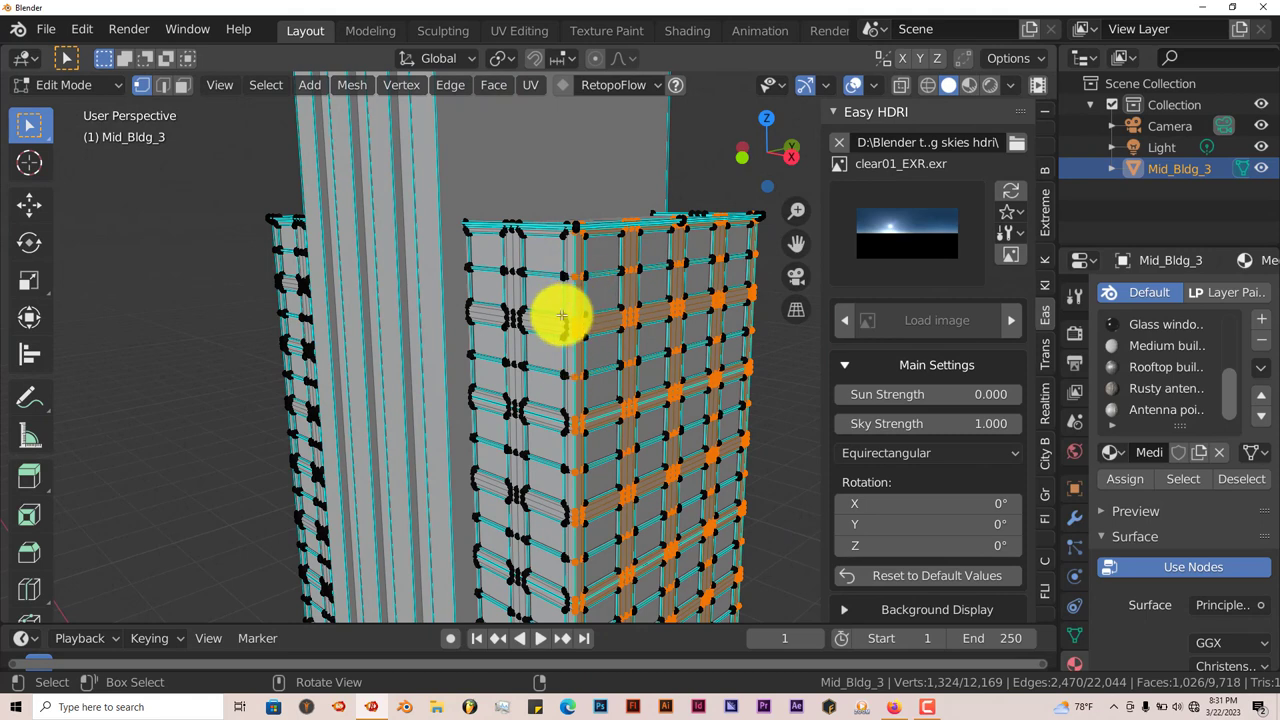
{"action": "middle_click_drag", "start_coordinate": [562, 325], "coordinate": [537, 323]}
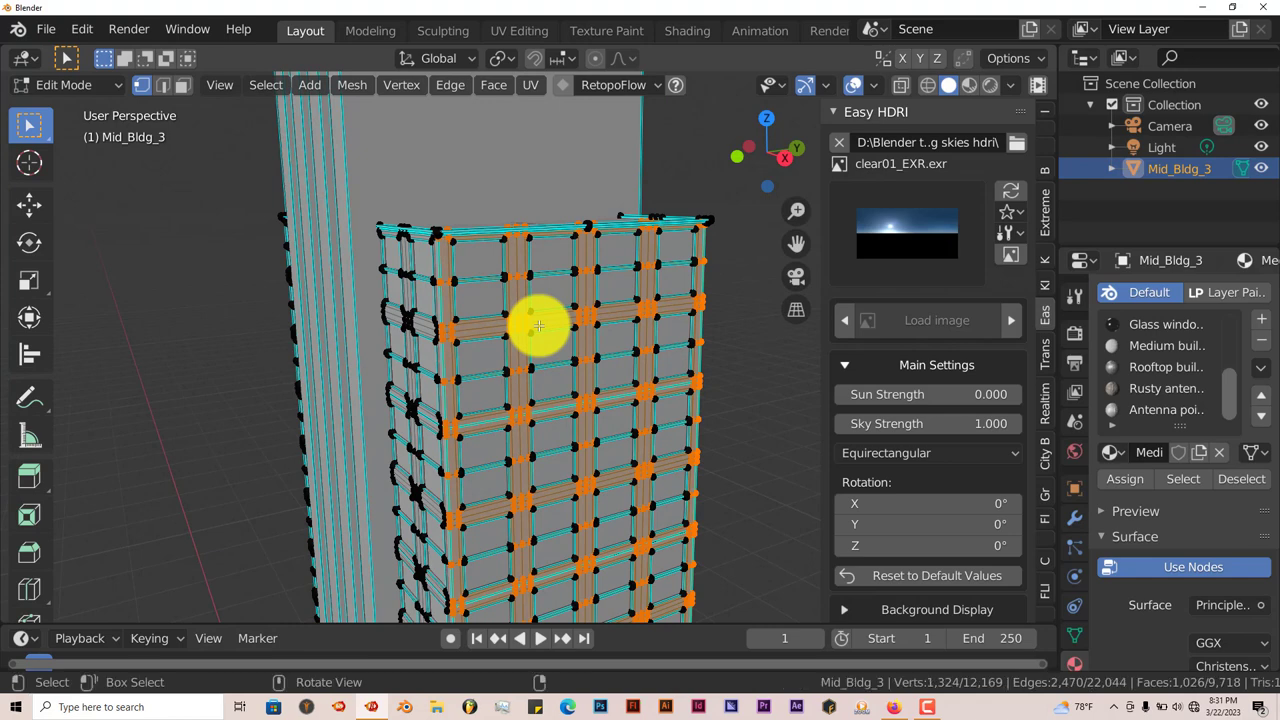
{"action": "middle_click_drag", "start_coordinate": [538, 325], "coordinate": [517, 323]}
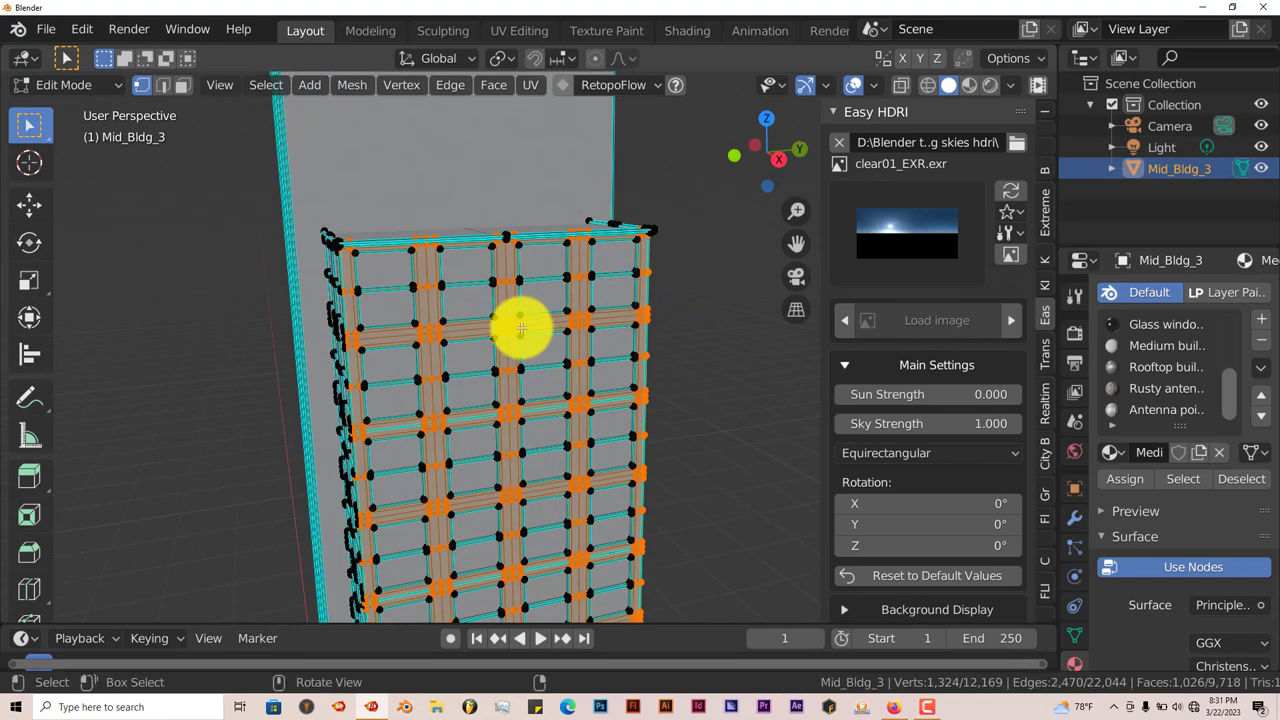
{"action": "middle_click_drag", "start_coordinate": [521, 327], "coordinate": [580, 314]}
{"action": "middle_click_drag", "start_coordinate": [478, 311], "coordinate": [486, 350]}
Step: Return to Object Mode and collapse Metropolitan Assets in the City Builder panel
{"action": "key", "text": "Tab"}
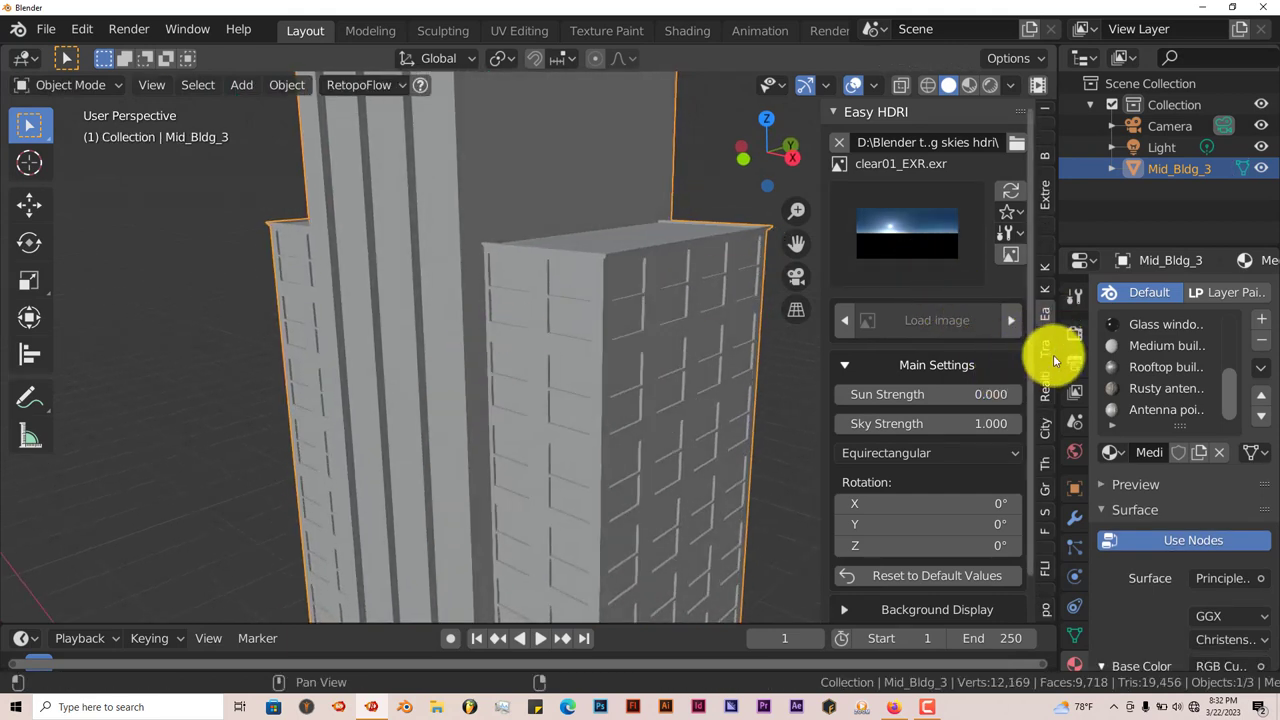
{"action": "left_click", "coordinate": [1046, 427]}
{"action": "scroll", "coordinate": [950, 414], "scroll_direction": "down", "scroll_amount": 1}
{"action": "scroll", "coordinate": [950, 414], "scroll_direction": "up", "scroll_amount": 1}
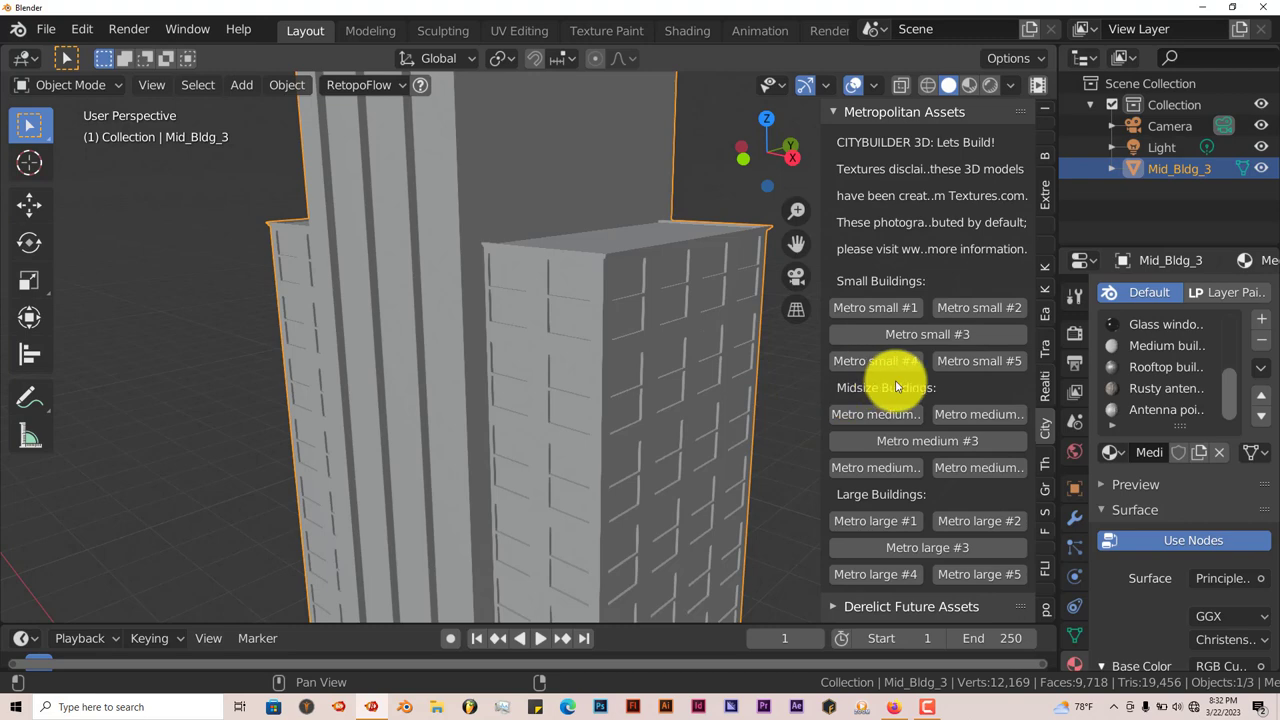
{"action": "left_click", "coordinate": [834, 115]}
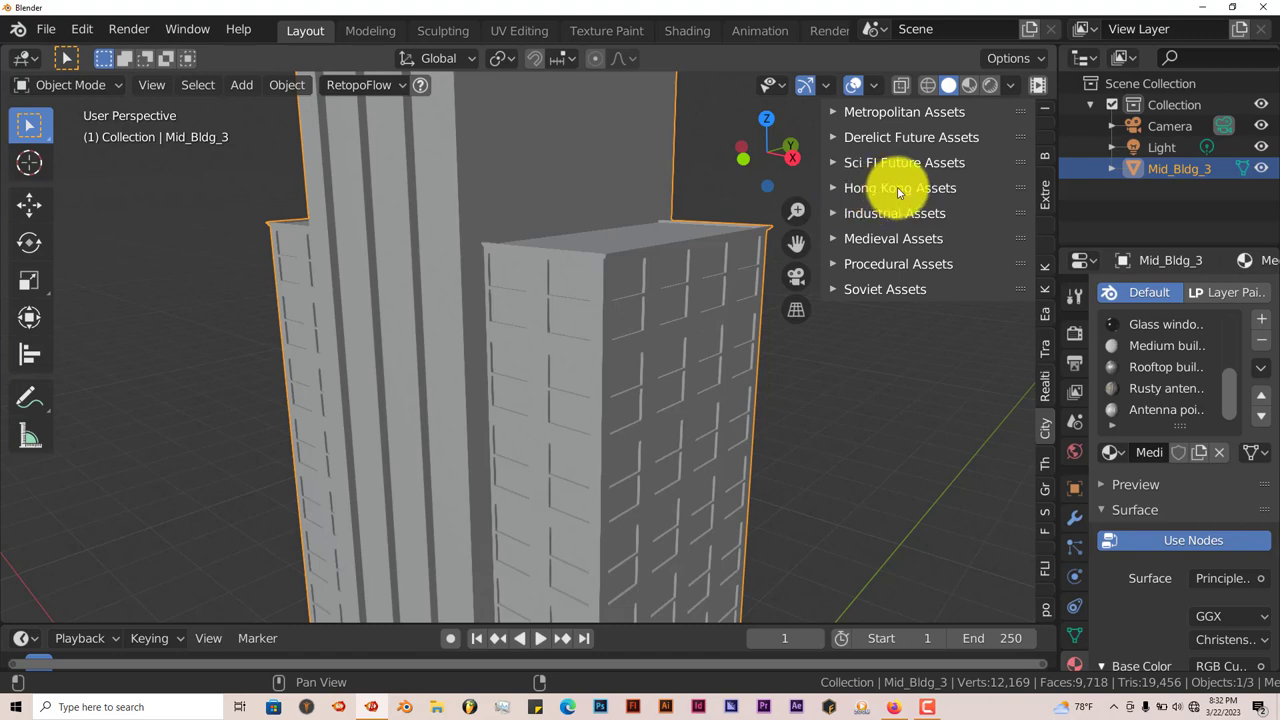
{"action": "mouse_move", "coordinate": [524, 330]}
{"action": "middle_mouse_down"}
{"action": "mouse_move", "coordinate": [500, 329]}
{"action": "mouse_move", "coordinate": [515, 330]}
{"action": "middle_mouse_up"}
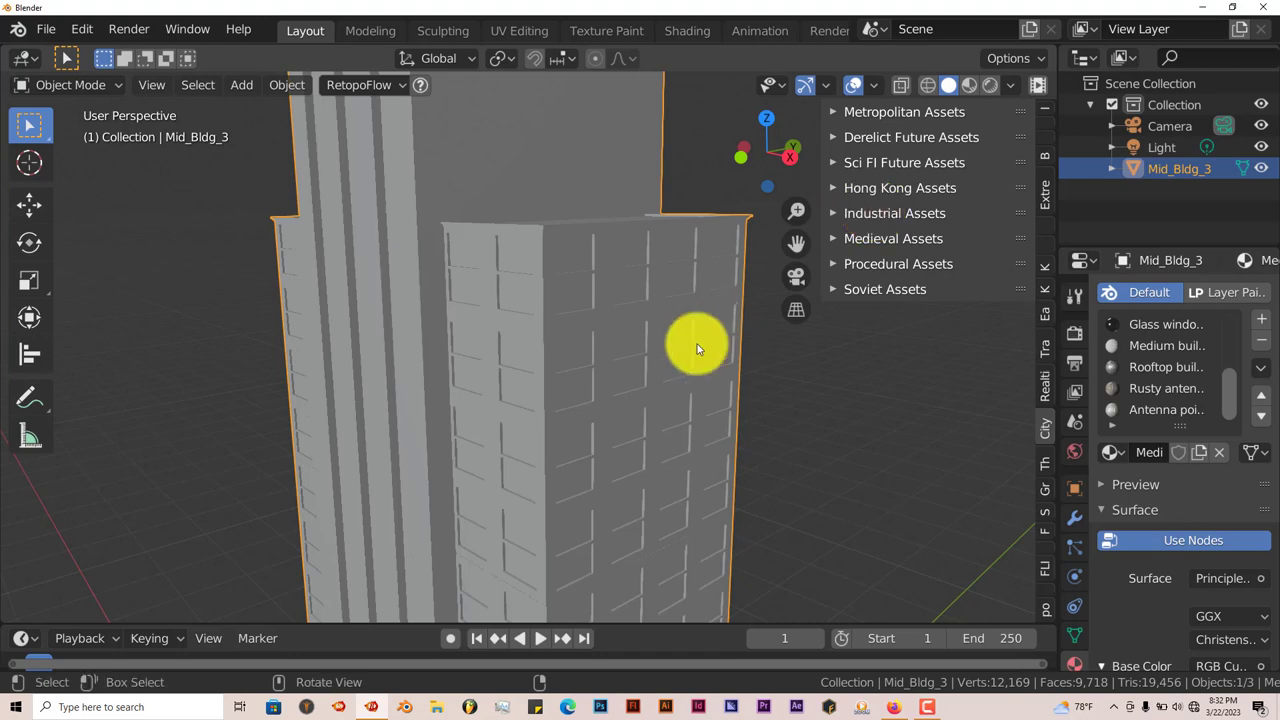
{"action": "middle_click_drag", "start_coordinate": [700, 343], "coordinate": [670, 348]}
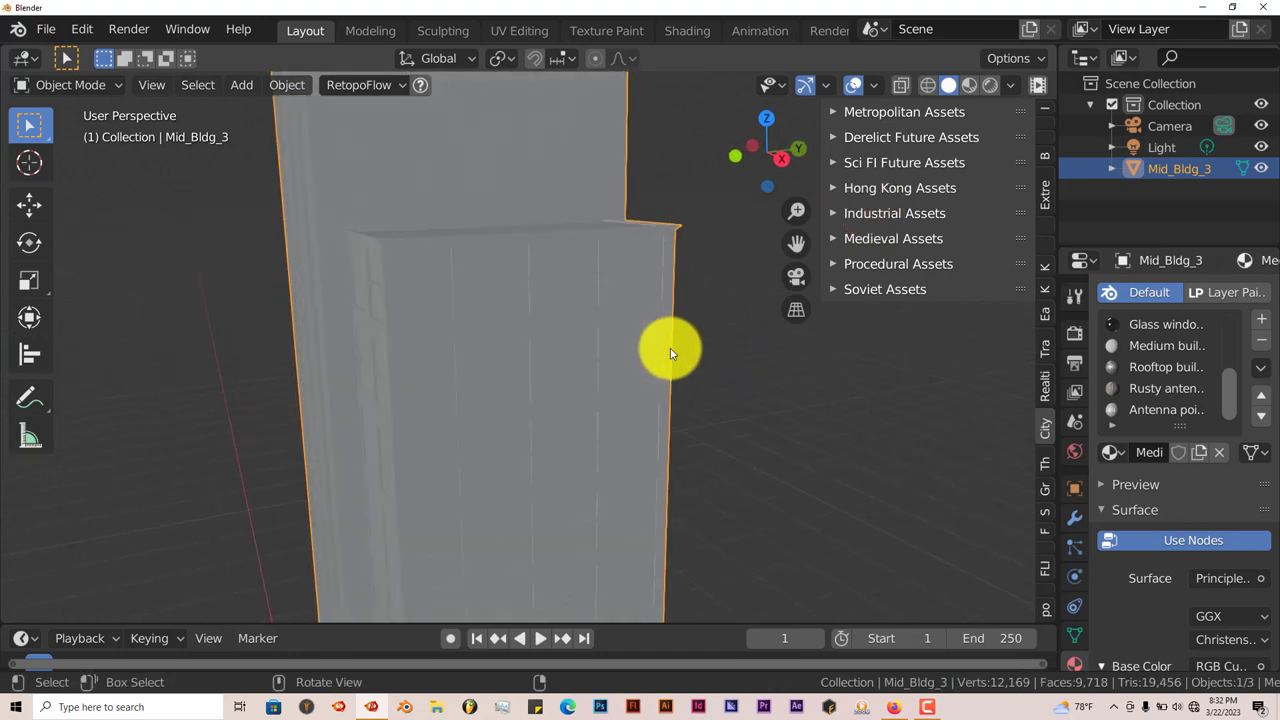
Step: Delete Mid_Bldg_3 and add the Factory Office building from Industrial Assets
{"action": "key", "text": "Delete"}
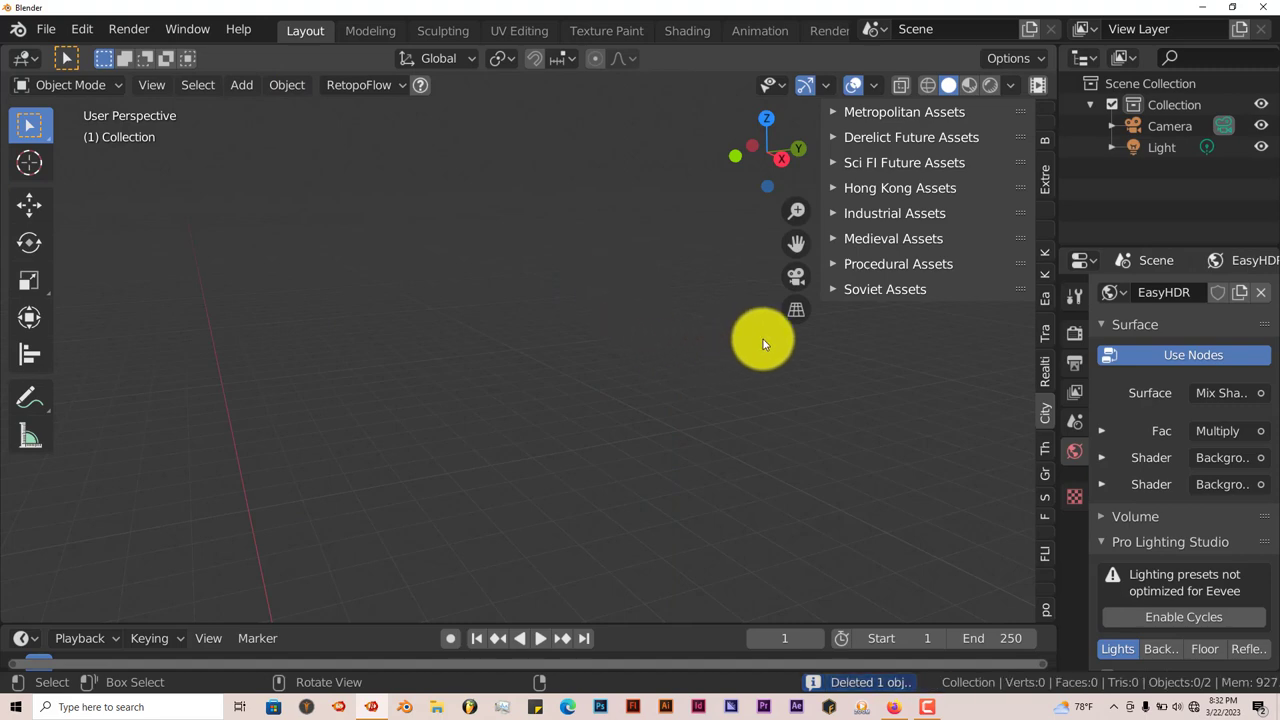
{"action": "left_click", "coordinate": [834, 215]}
{"action": "scroll", "coordinate": [888, 420], "scroll_direction": "down", "scroll_amount": 2}
{"action": "scroll", "coordinate": [888, 420], "scroll_direction": "down", "scroll_amount": 1}
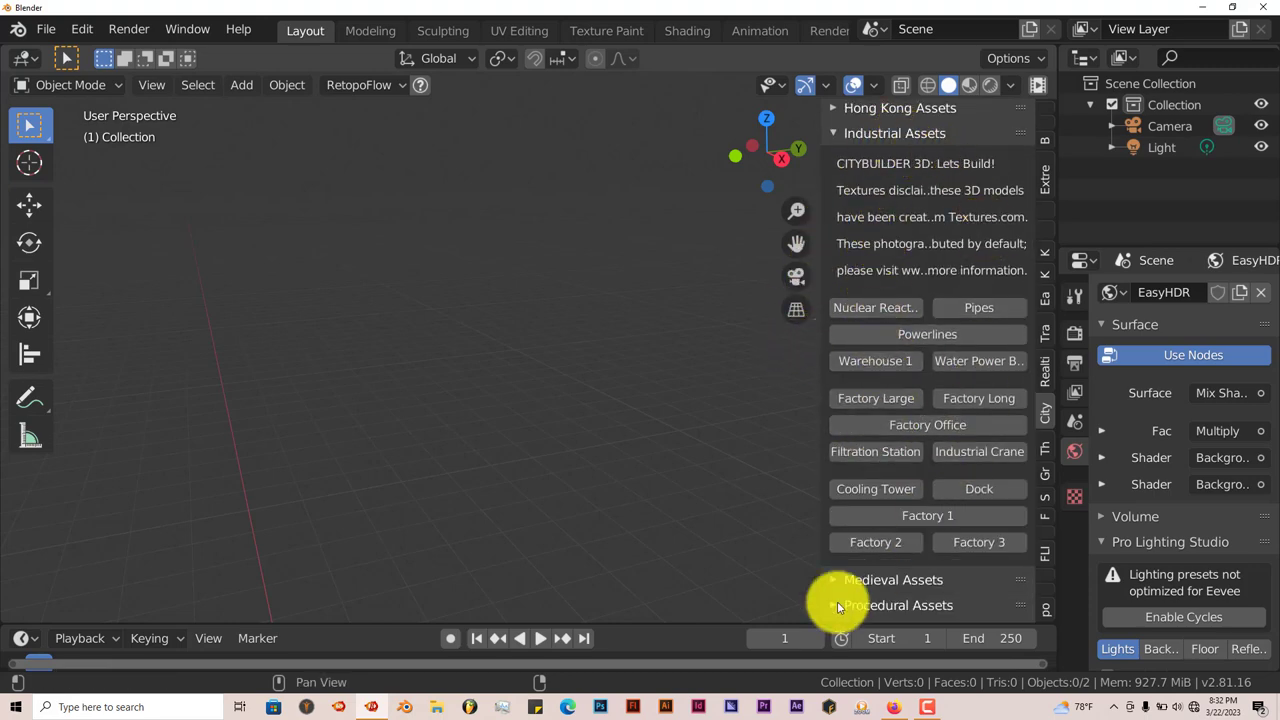
{"action": "left_click", "coordinate": [904, 430]}
Step: View the factory office from an angled corner and make it the active object
{"action": "middle_click_drag", "start_coordinate": [660, 485], "coordinate": [405, 473]}
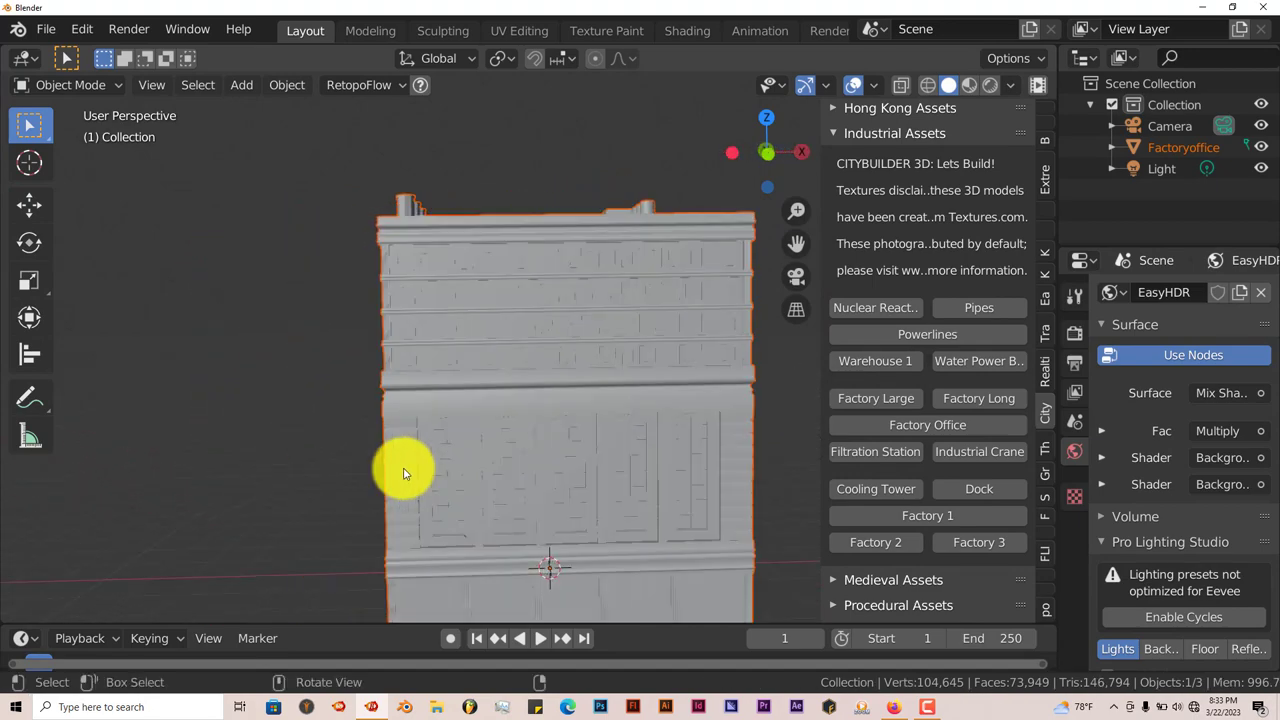
{"action": "mouse_move", "coordinate": [397, 466]}
{"action": "middle_mouse_down"}
{"action": "mouse_move", "coordinate": [343, 474]}
{"action": "mouse_move", "coordinate": [383, 454]}
{"action": "mouse_move", "coordinate": [360, 457]}
{"action": "mouse_move", "coordinate": [412, 462]}
{"action": "middle_mouse_up"}
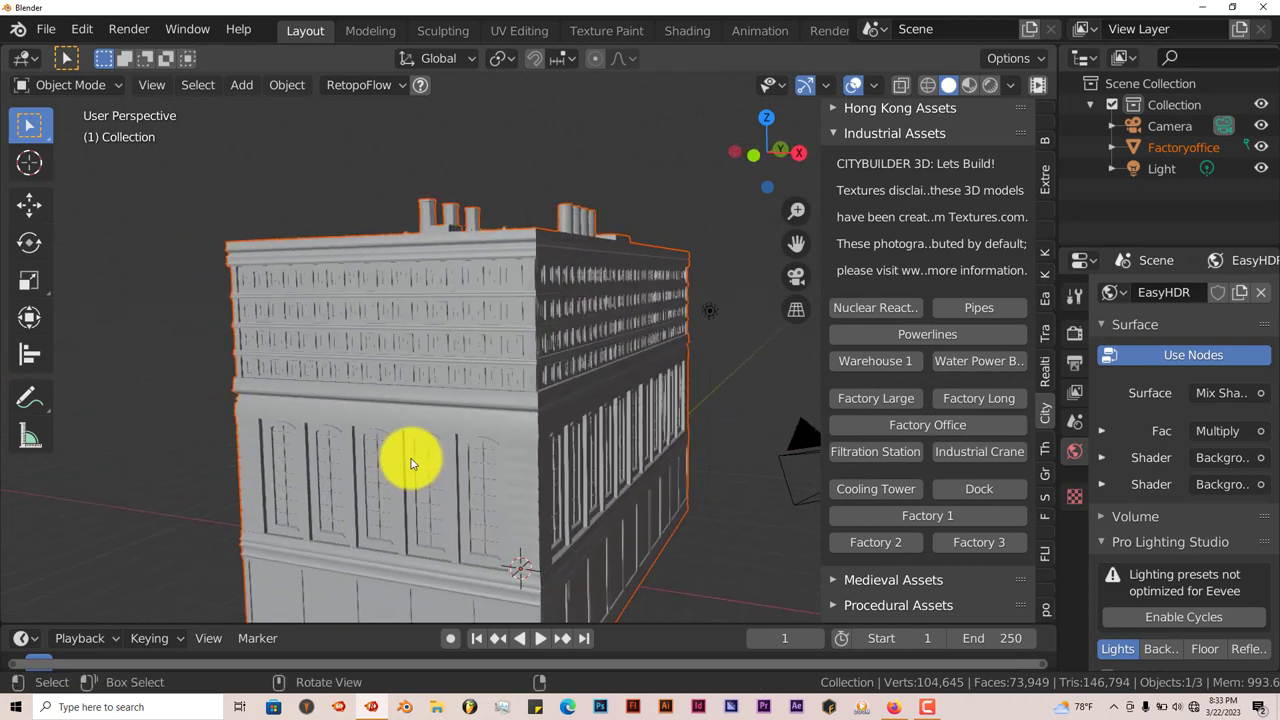
{"action": "middle_click_drag", "start_coordinate": [410, 462], "coordinate": [380, 457]}
{"action": "left_click", "coordinate": [414, 462]}
Step: Put the Factoryoffice mesh in Edit Mode, fully selected, and view its facade nearly front-on
{"action": "key", "text": "Tab"}
{"action": "scroll", "coordinate": [381, 458], "scroll_direction": "up", "scroll_amount": 5}
{"action": "scroll", "coordinate": [381, 458], "scroll_direction": "up", "scroll_amount": 2}
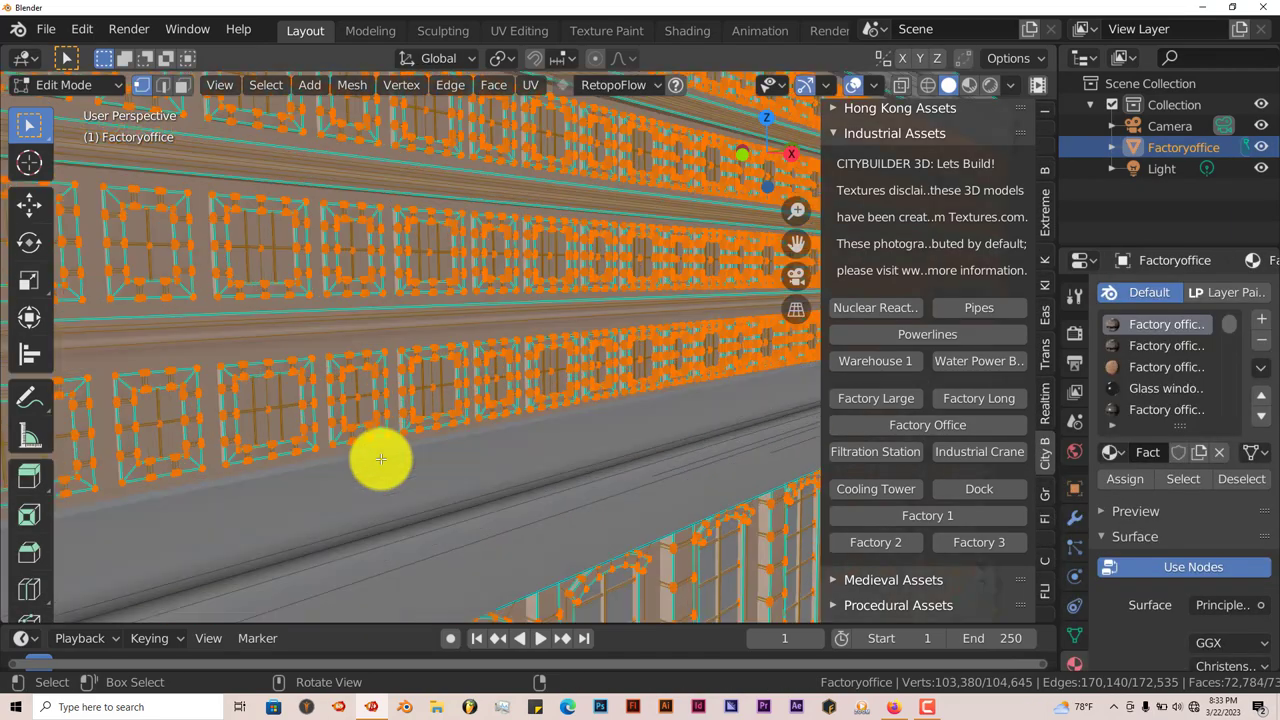
{"action": "scroll", "coordinate": [381, 458], "scroll_direction": "down", "scroll_amount": 7}
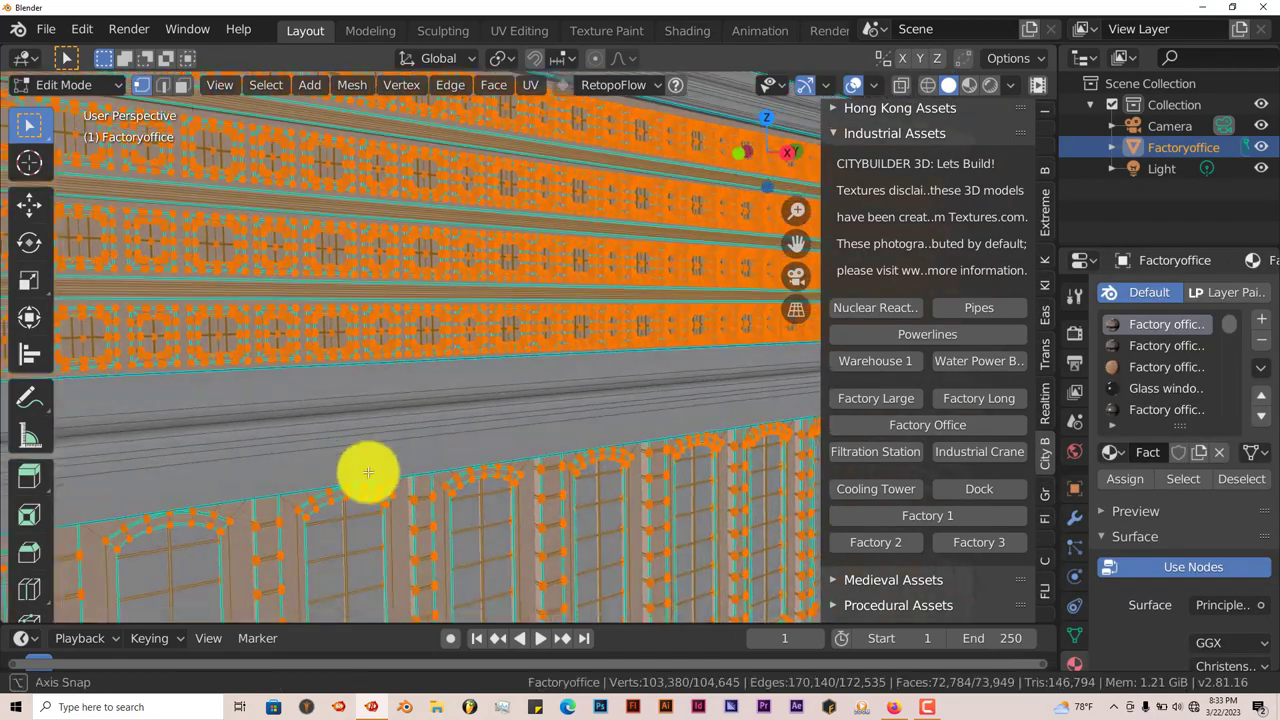
{"action": "middle_click_drag", "start_coordinate": [376, 521], "coordinate": [401, 533]}
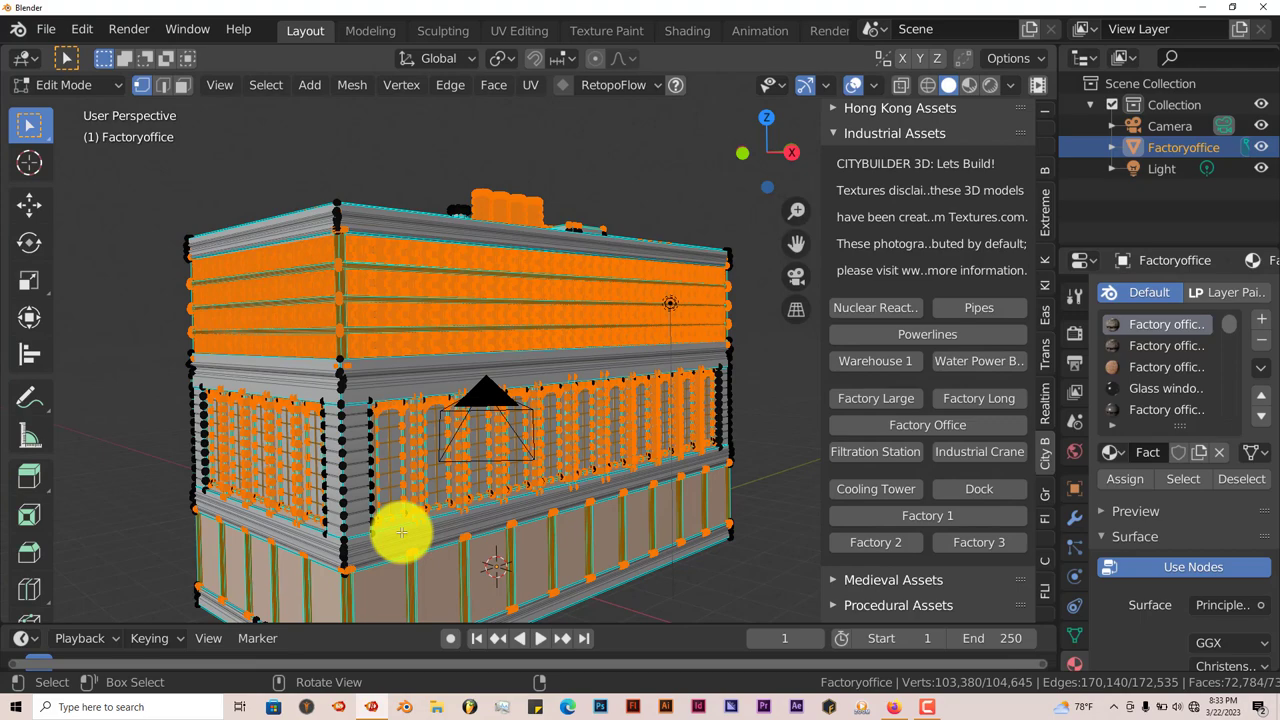
{"action": "middle_click_drag", "start_coordinate": [457, 461], "coordinate": [421, 462]}
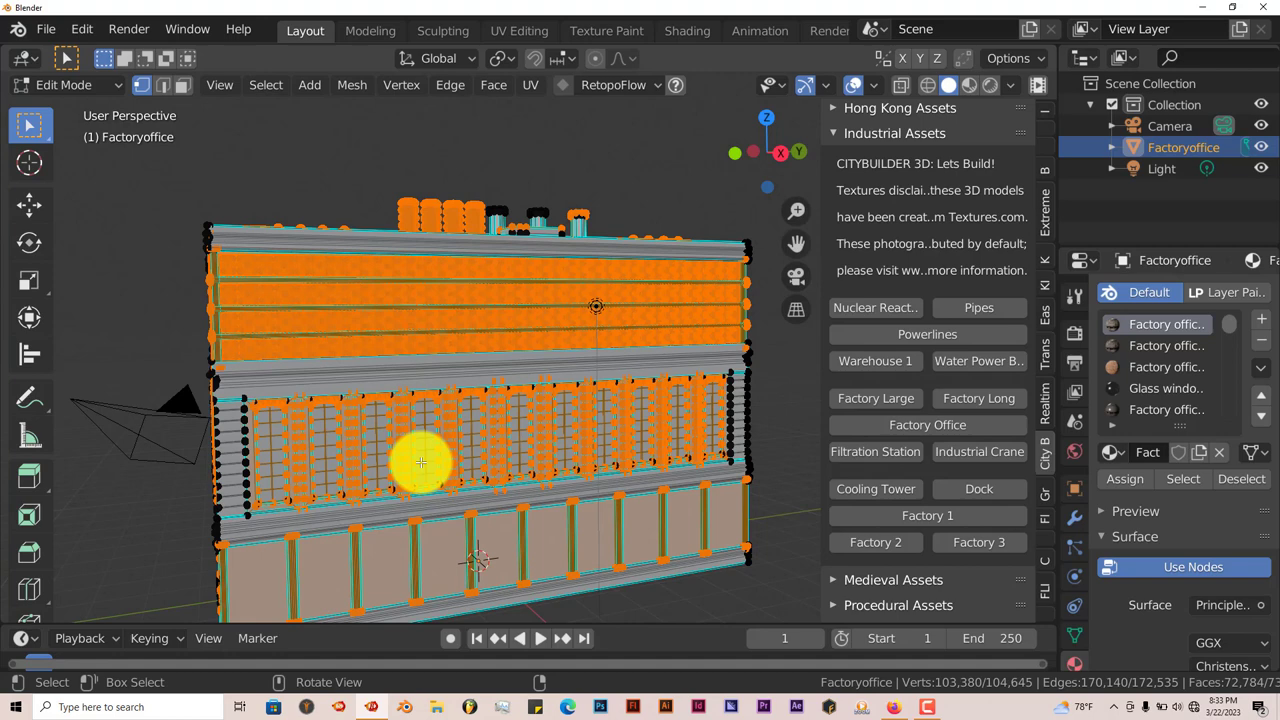